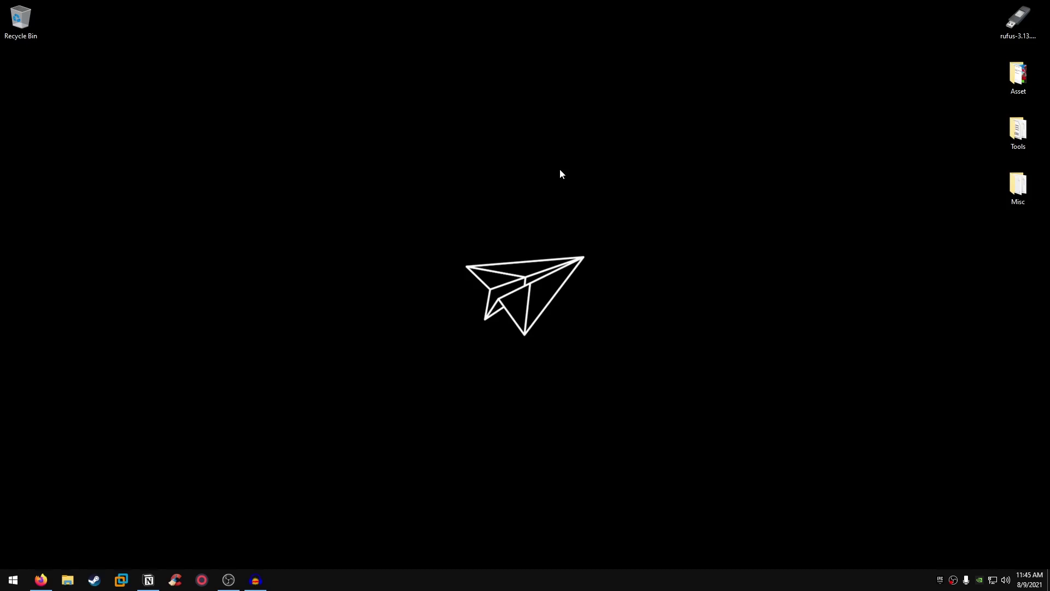
Step: Review the version on NVIDIA's GeForce Game Ready Driver download page in Firefox and close the browser
left_click(42, 579)
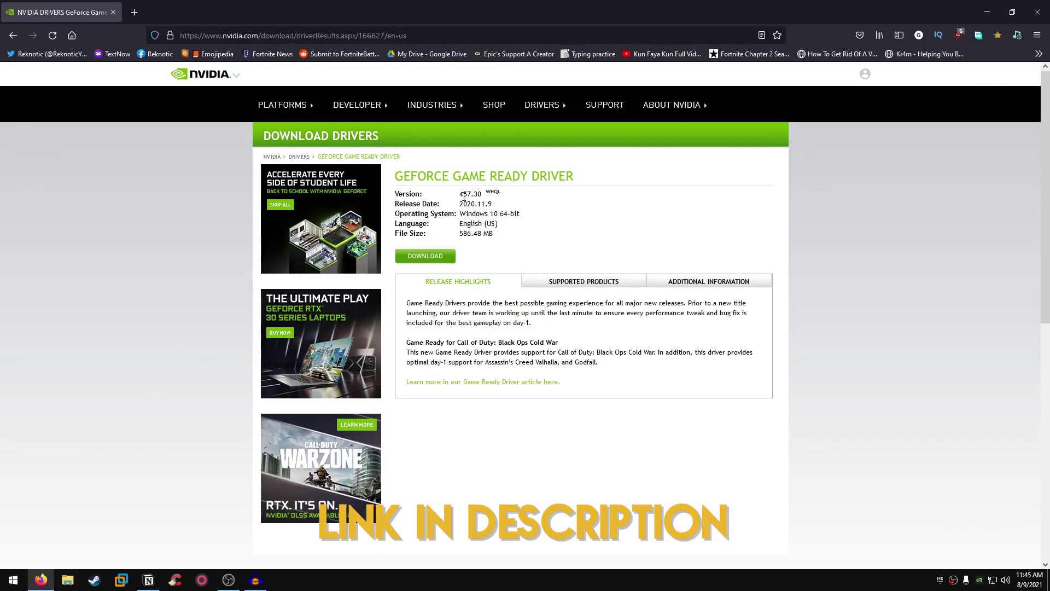
left_click_drag(461, 195, 482, 195)
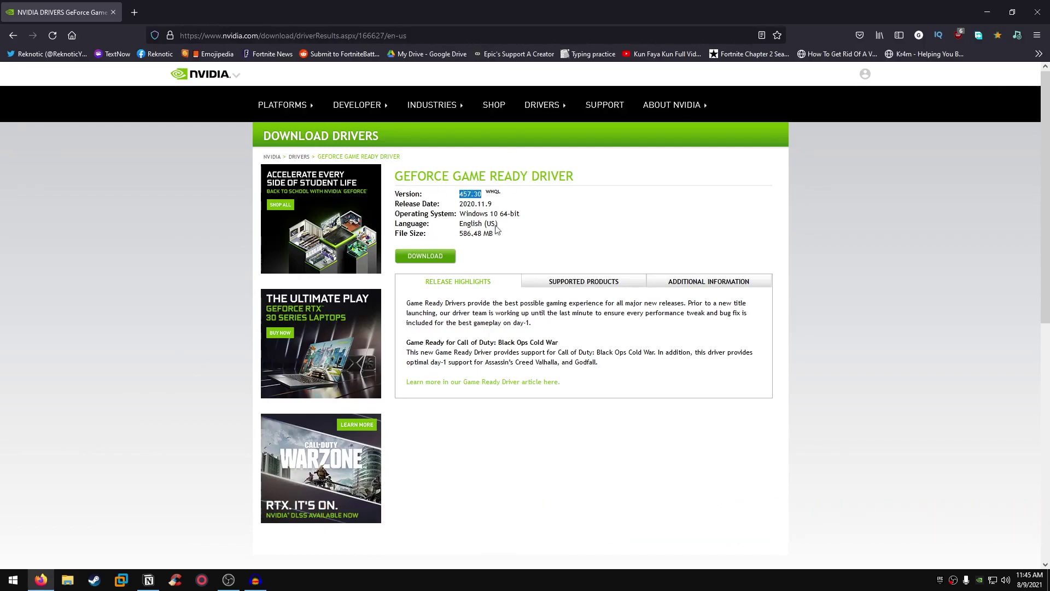
left_click(614, 221)
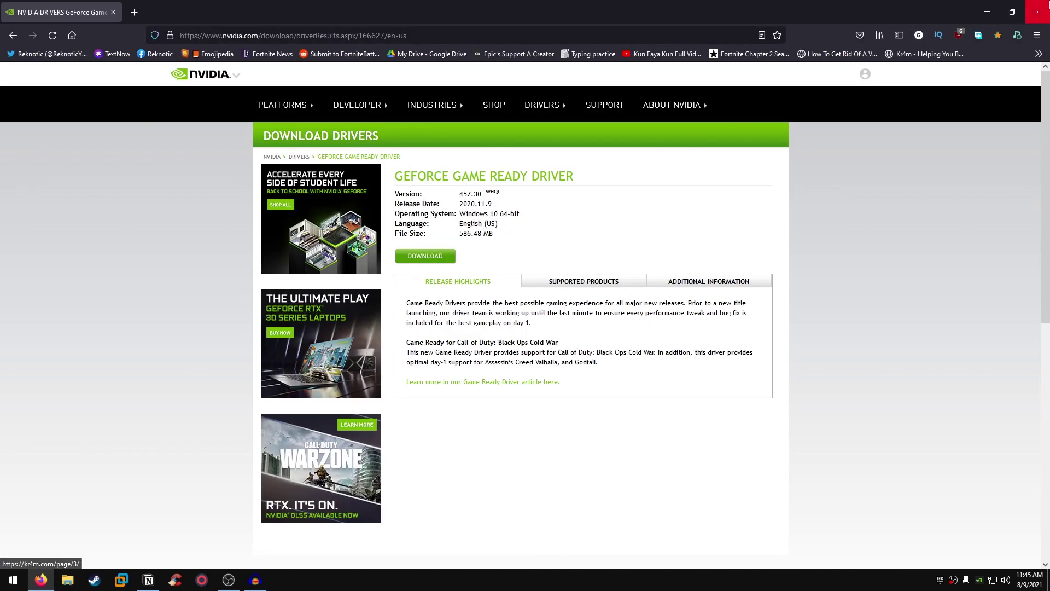
left_click(1038, 12)
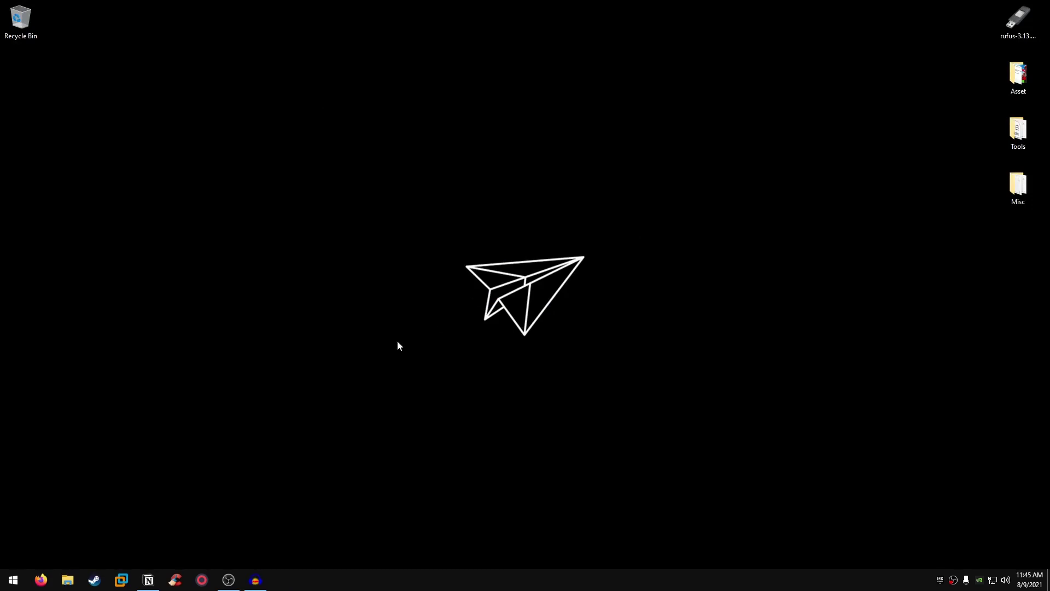
Step: Check the installed NVIDIA Graphics Driver version in the Control Panel's list of installed programs and close the window
left_click(13, 579)
type("control")
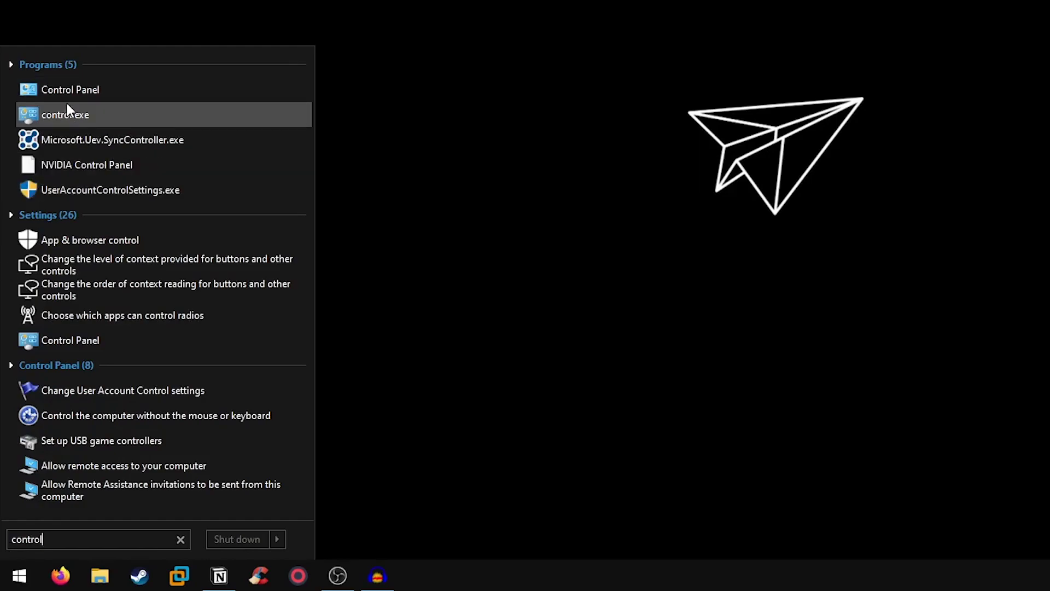
left_click(66, 112)
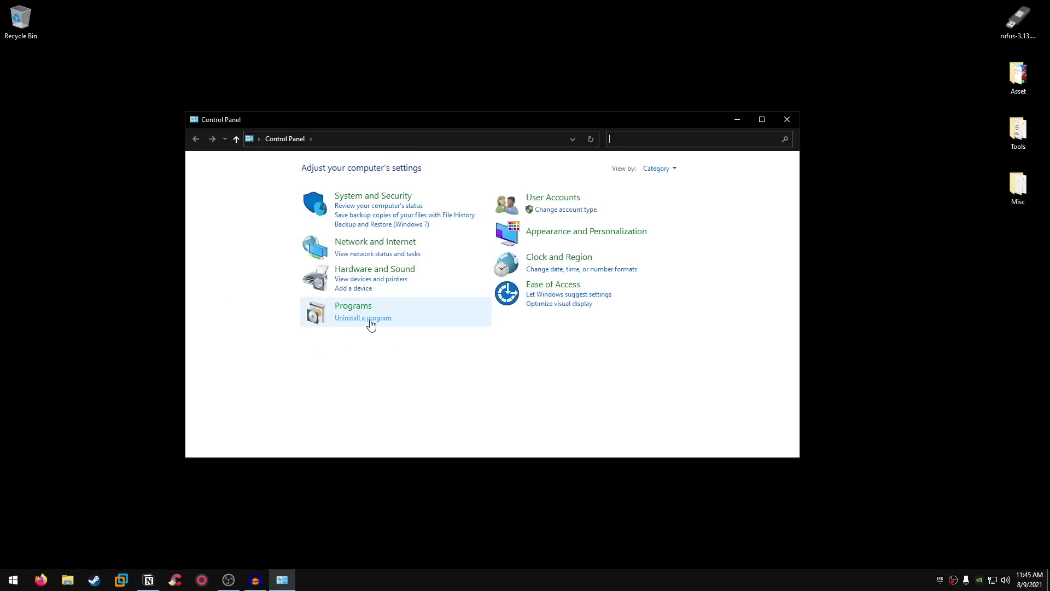
left_click(370, 319)
scroll(434, 331, "down", 5)
scroll(429, 332, "down", 8)
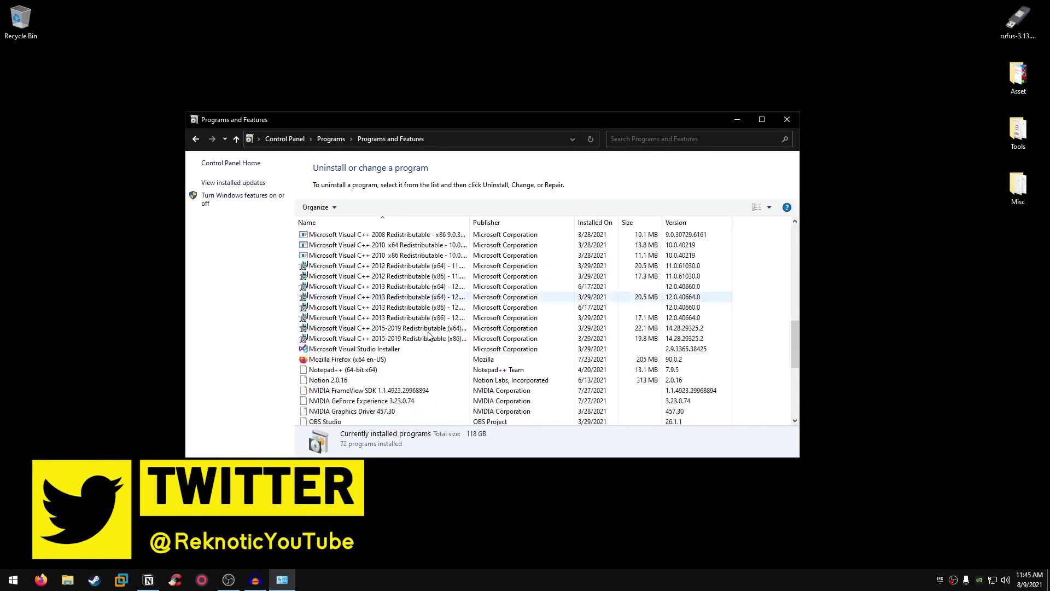
left_click(367, 331)
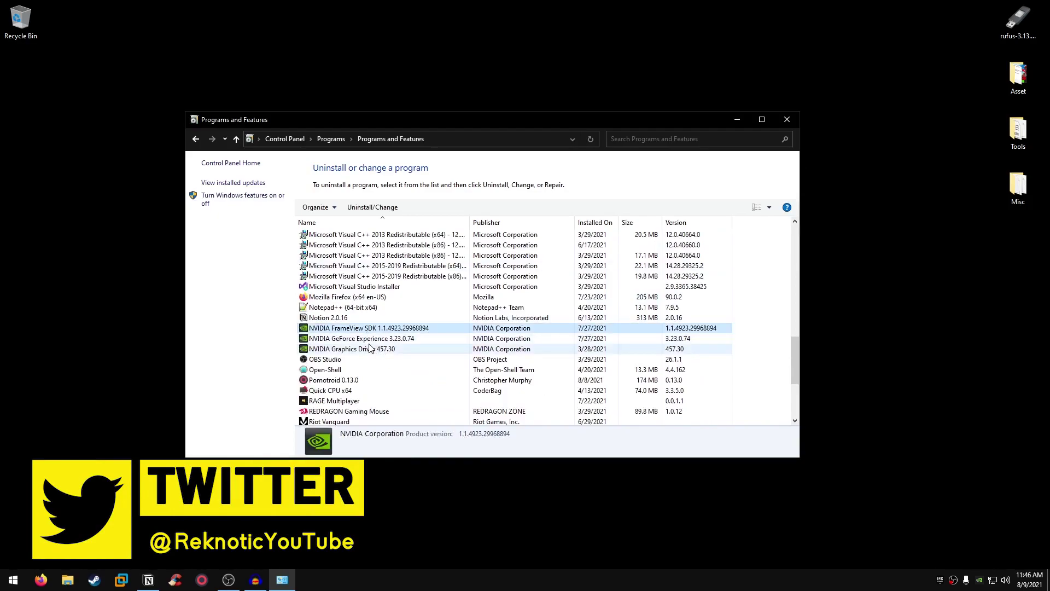
left_click(369, 350)
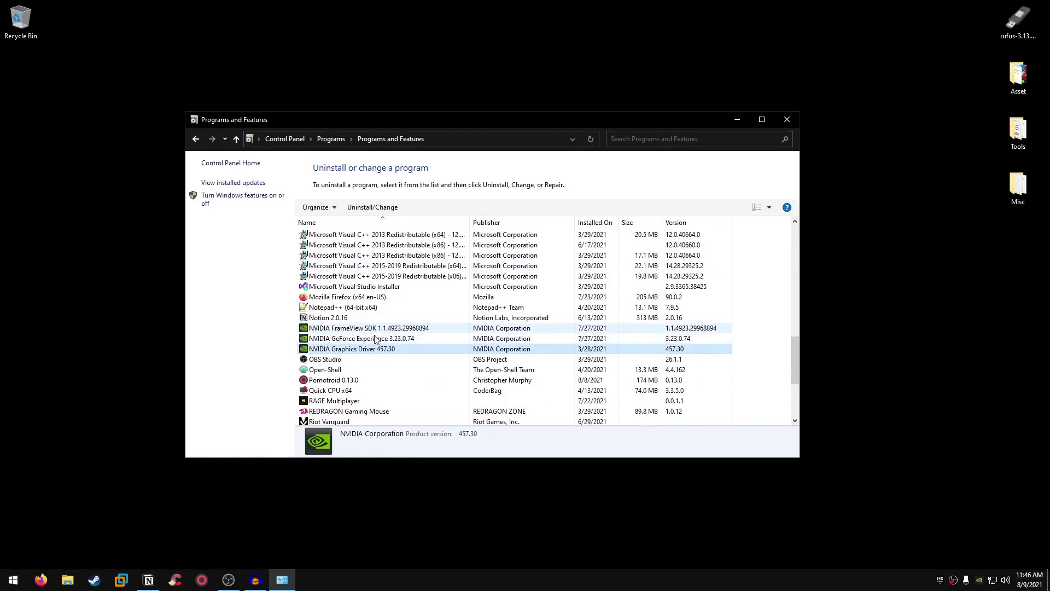
left_click(786, 123)
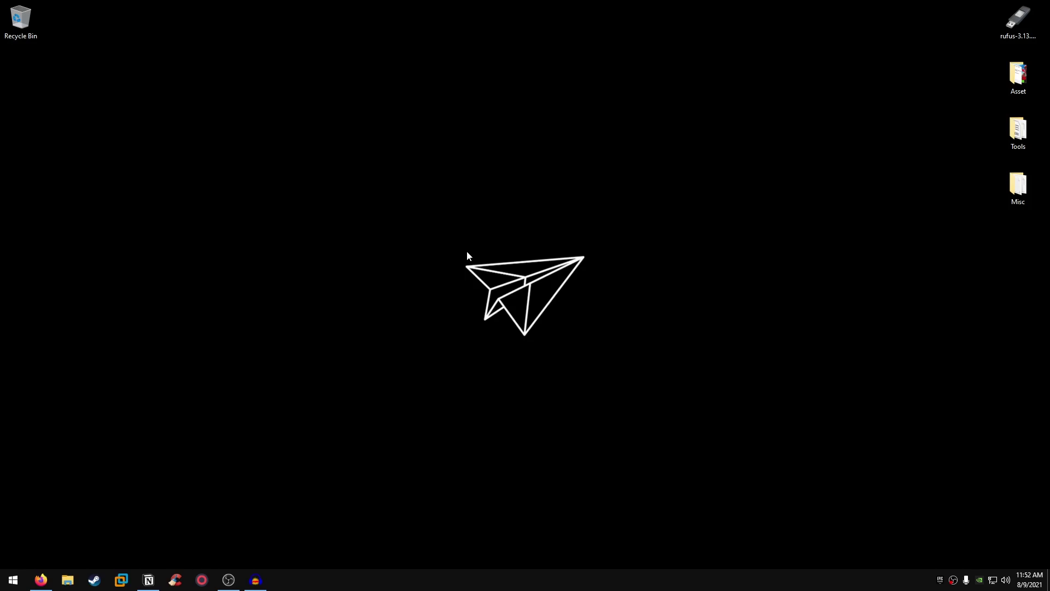
Step: Open the Windows Services console and select the SysMain service
left_click(13, 579)
type("ser")
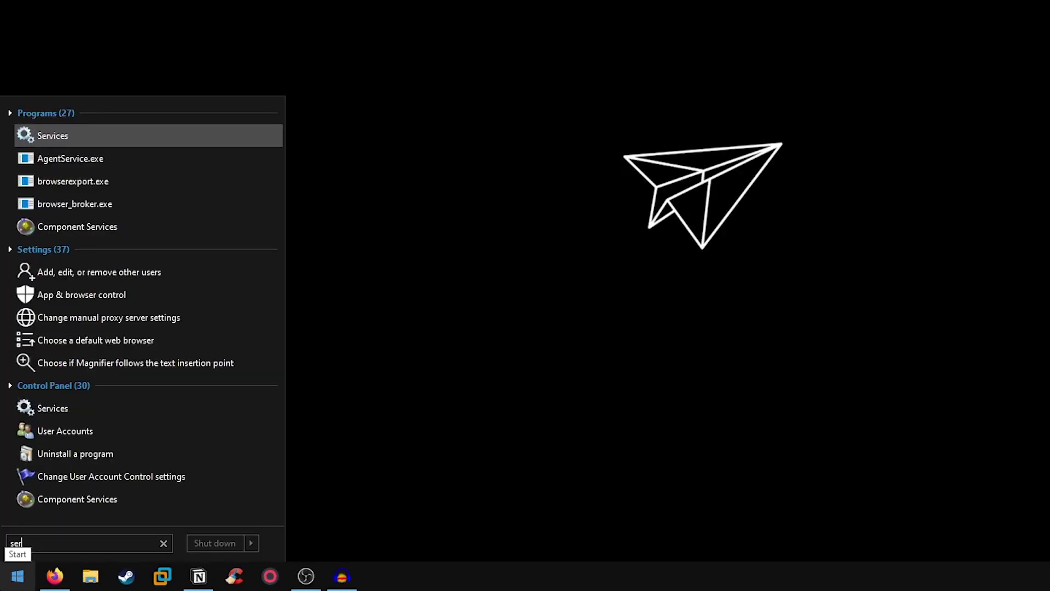
left_click(51, 137)
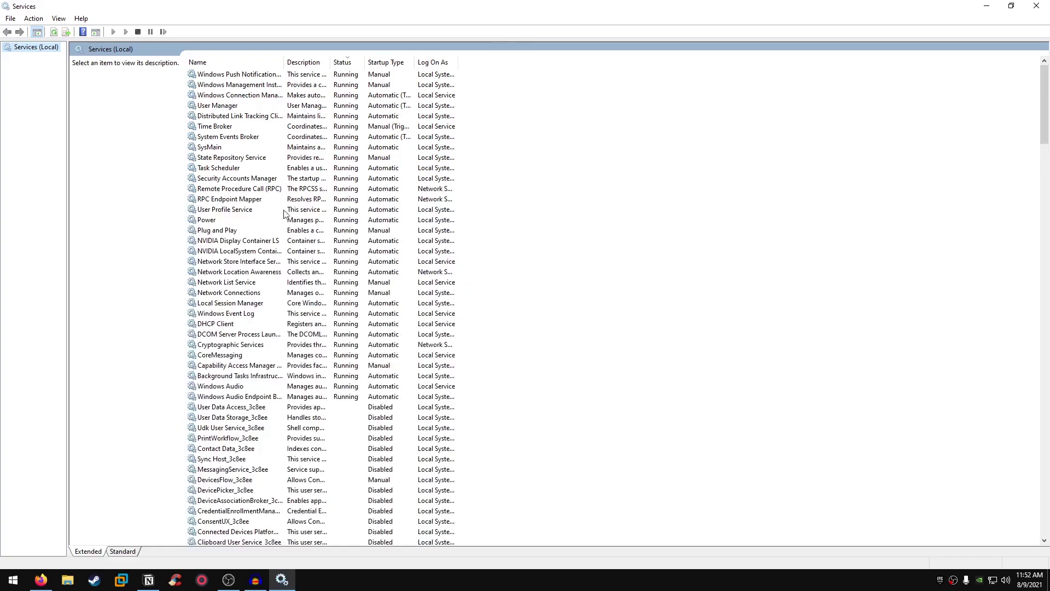
left_click(245, 116)
type("sysm")
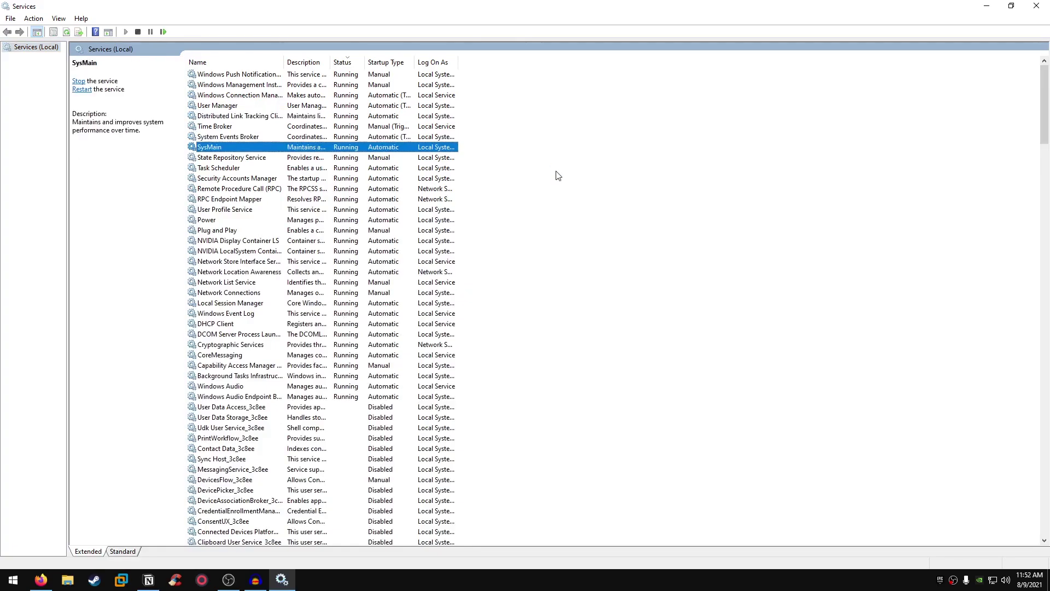
Step: Stop the SysMain service, set its startup type to Disabled, and close the Services console
right_click(312, 151)
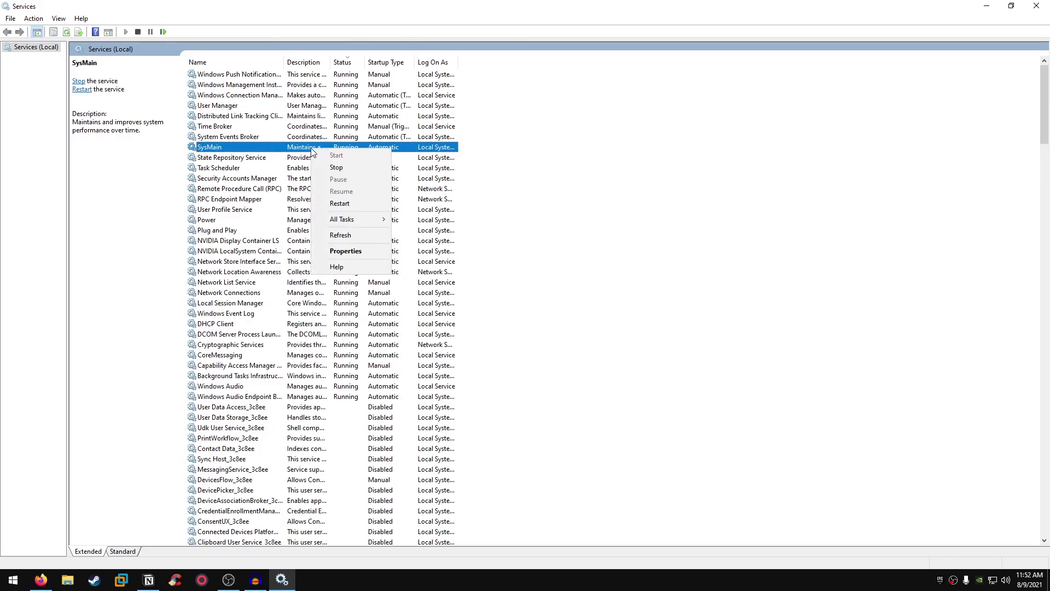
left_click(354, 251)
left_click(488, 331)
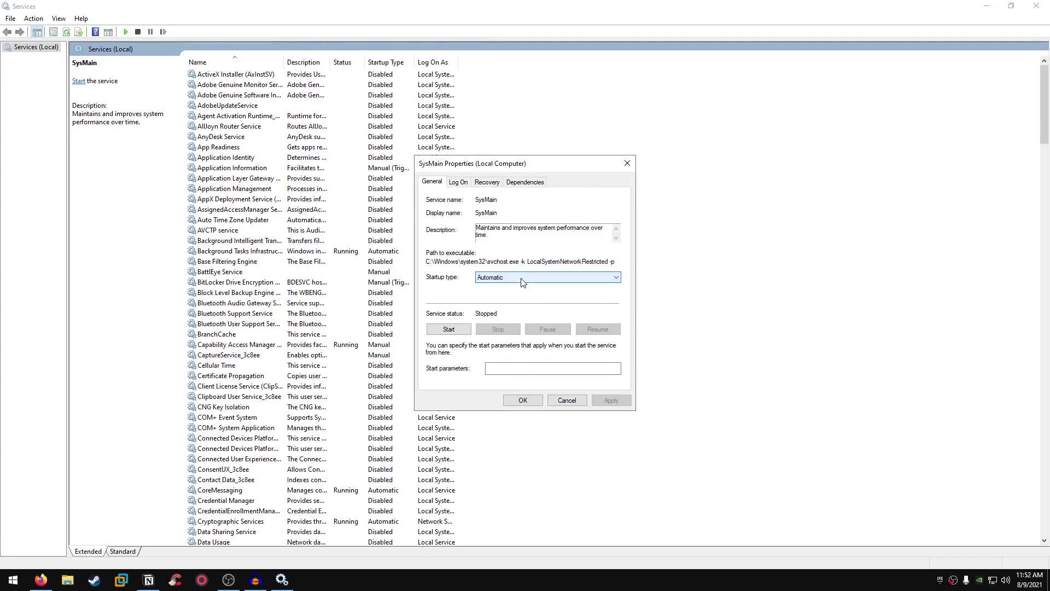
left_click(522, 279)
left_click(507, 310)
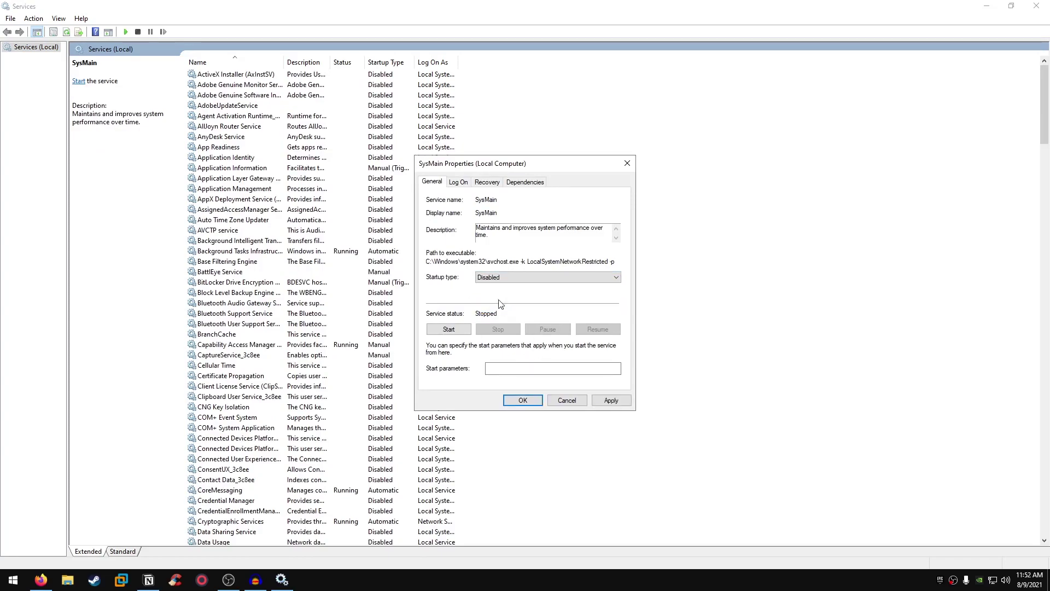
left_click(601, 399)
left_click(533, 404)
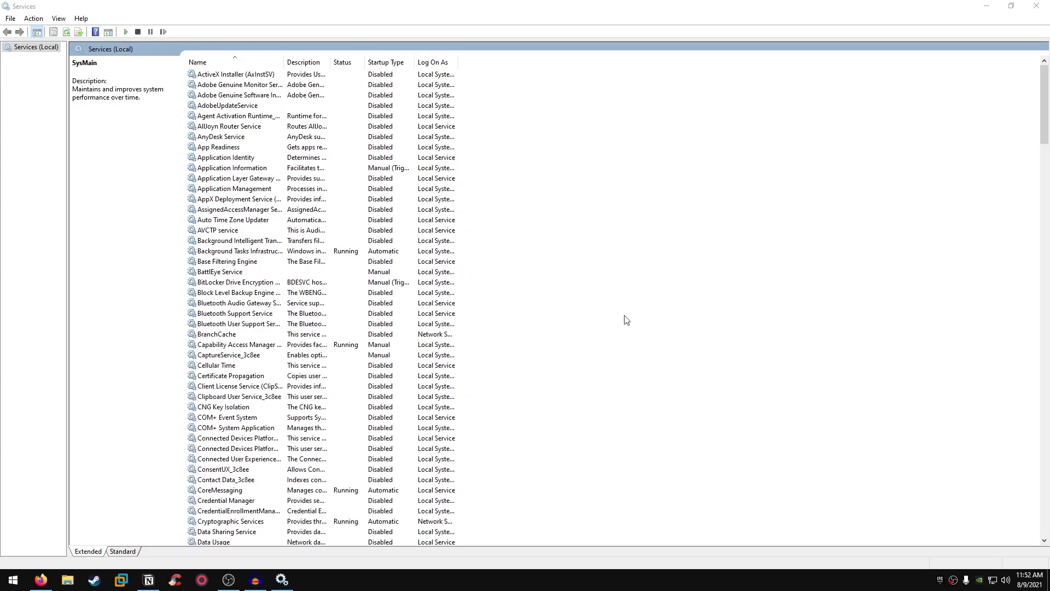
left_click(1037, 6)
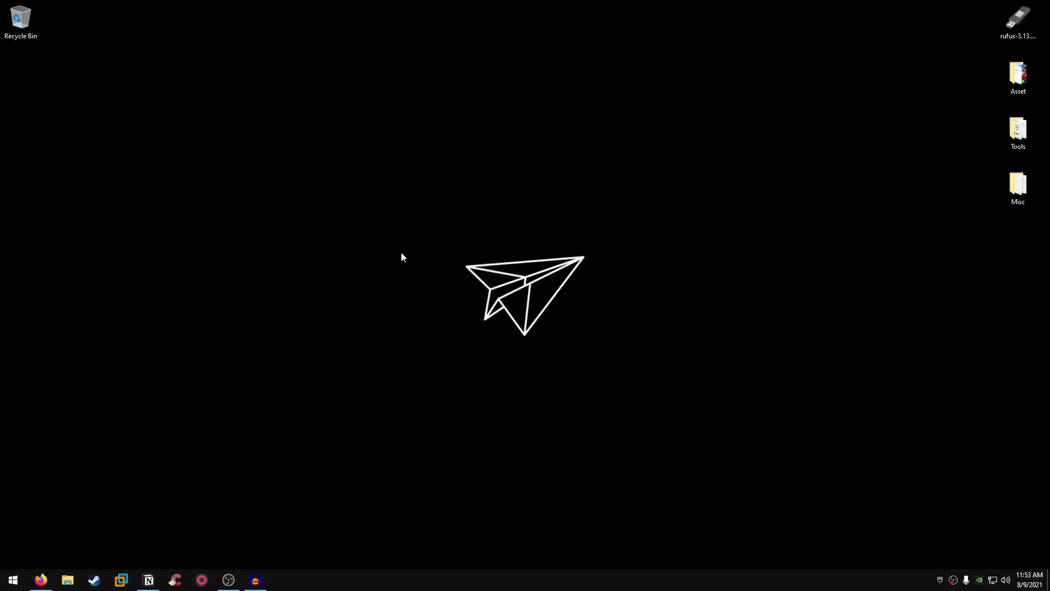
Step: Open the pointer options in the Mouse Properties dialog and move the dialog closer to the desktop's center
left_click(13, 580)
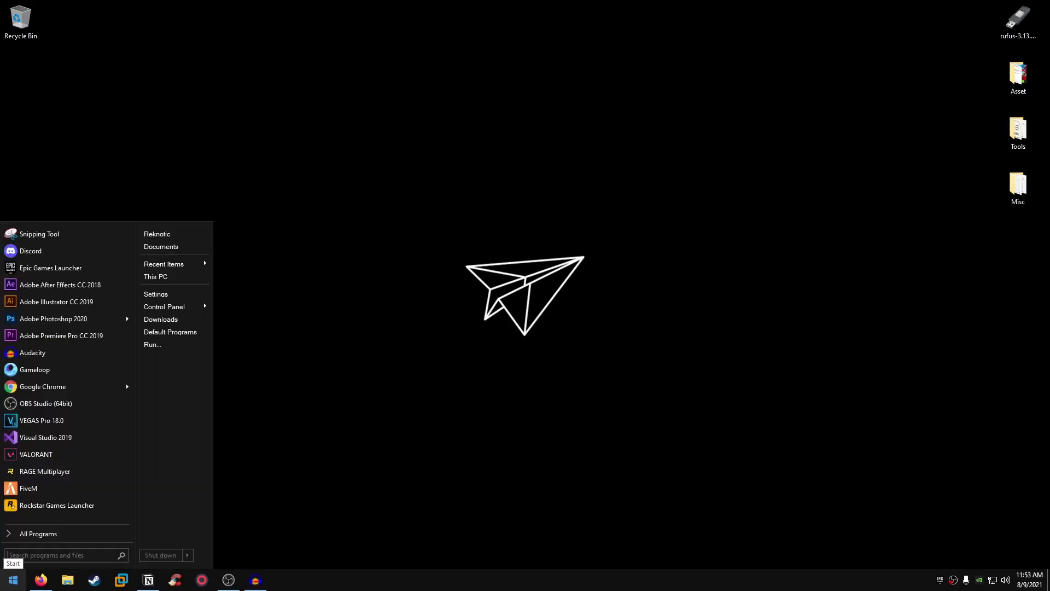
type("mouse")
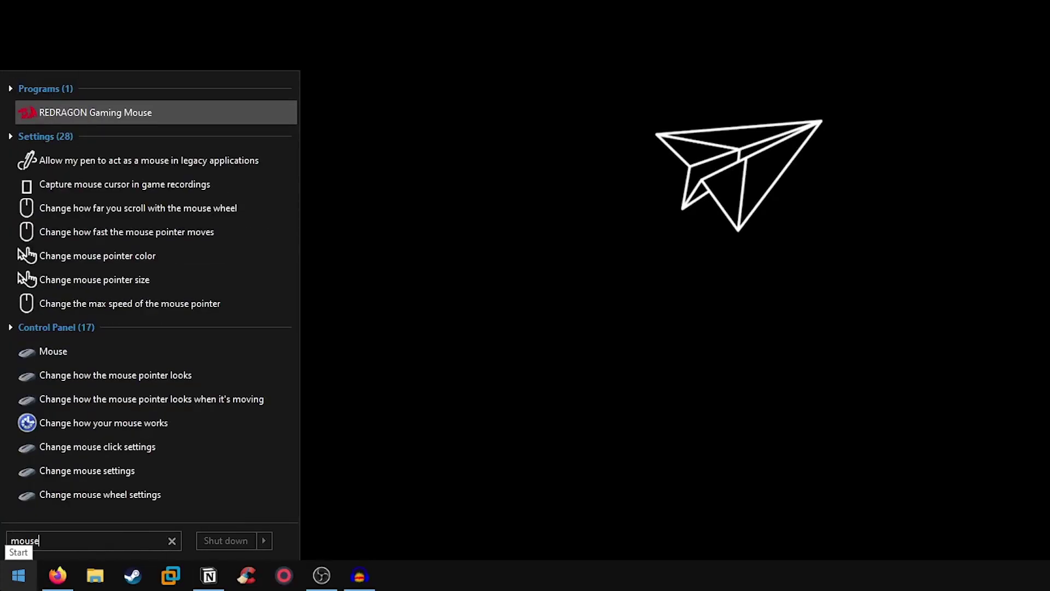
left_click(55, 352)
left_click(107, 41)
left_click_drag(115, 25, 420, 101)
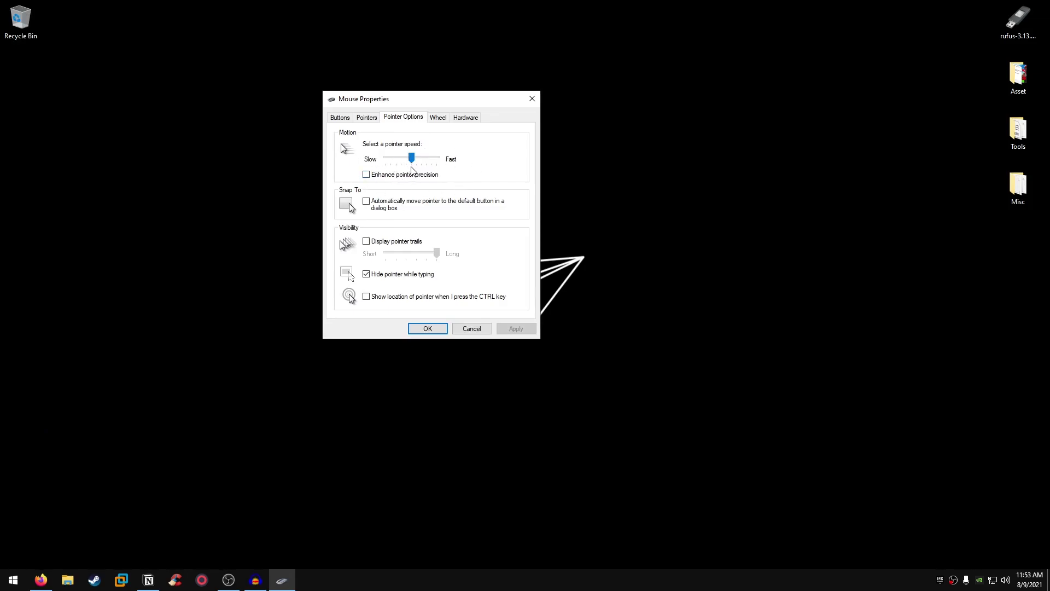
Step: Set the pointer speed to the middle notch with Enhance pointer precision left off, and apply the mouse settings
left_click_drag(411, 168, 359, 167)
key("Right")
key("Right")
key("Right")
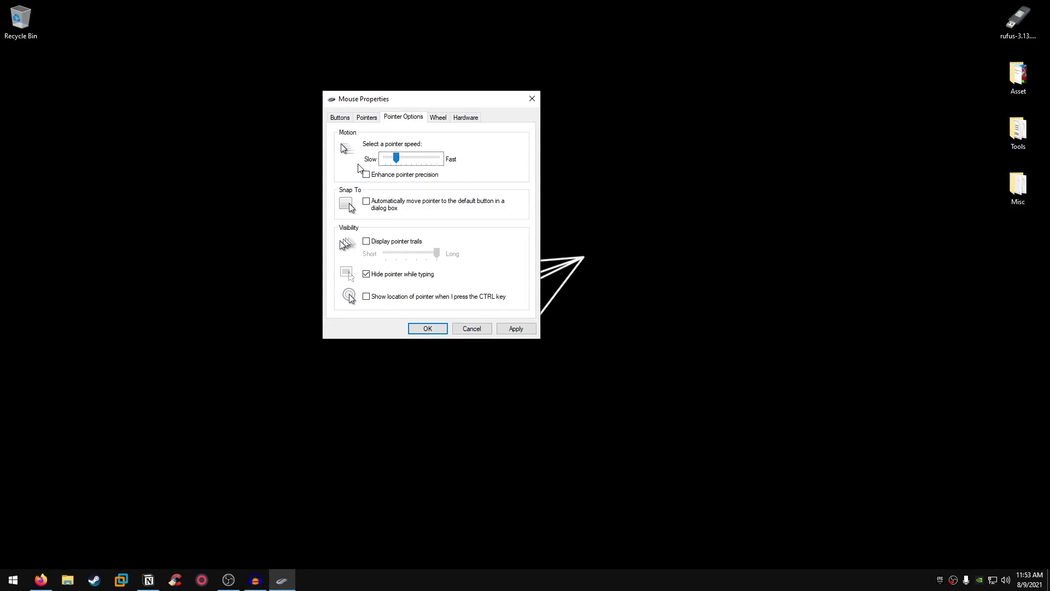
key("Right")
key("Right")
key("Tab")
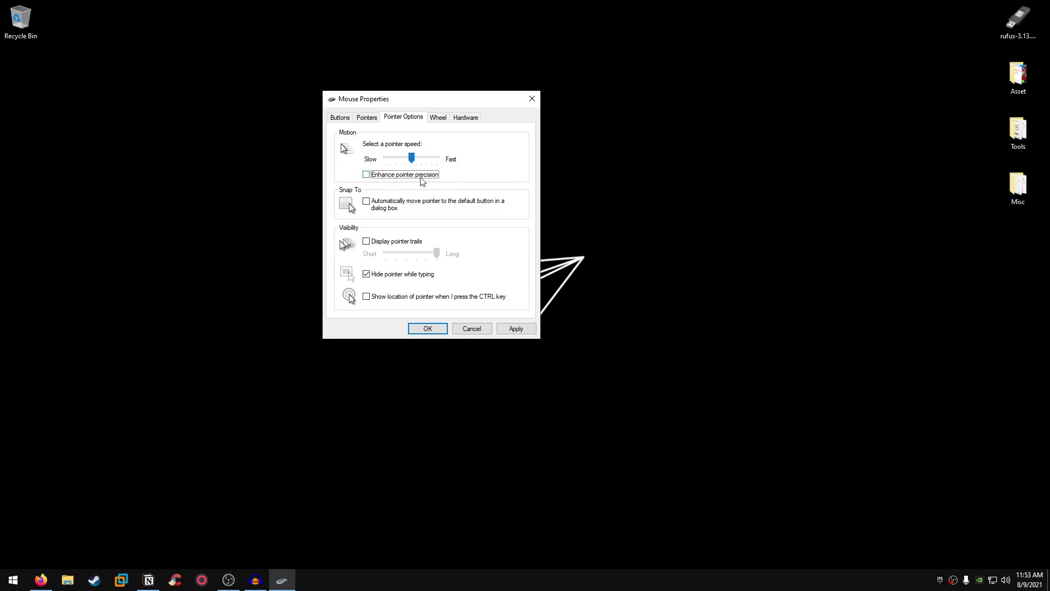
left_click(516, 328)
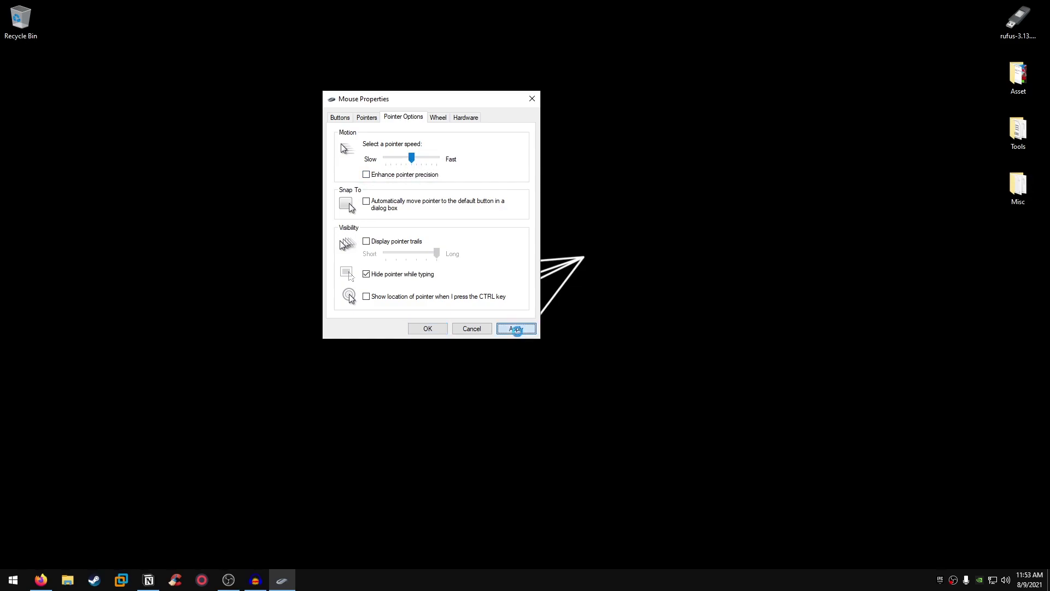
left_click(427, 329)
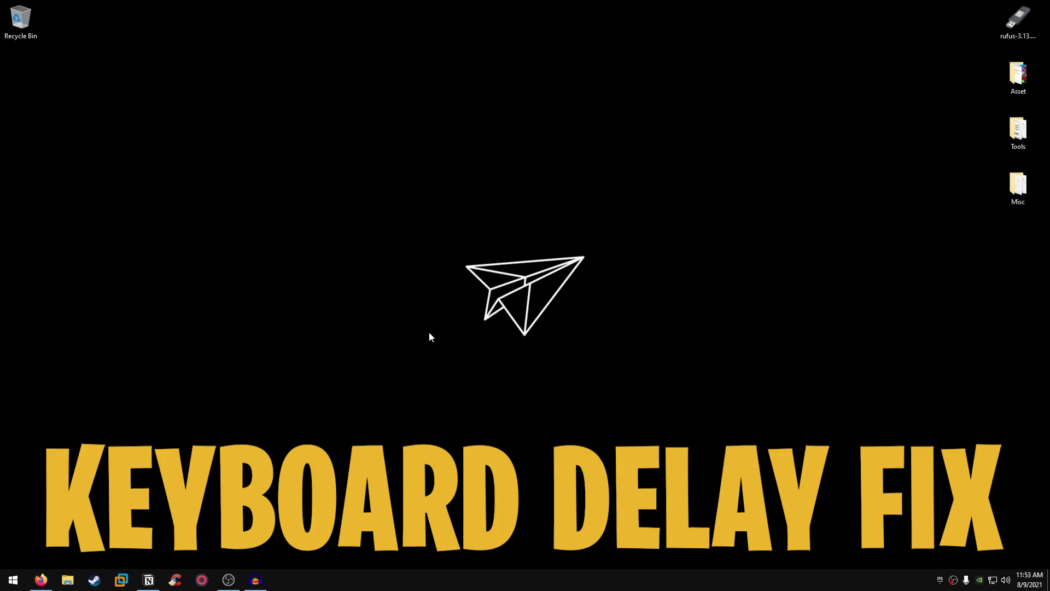
Step: Set the keyboard's repeat delay to the shortest value with the repeat rate at the fastest, and apply the settings
left_click(13, 580)
type("keyb")
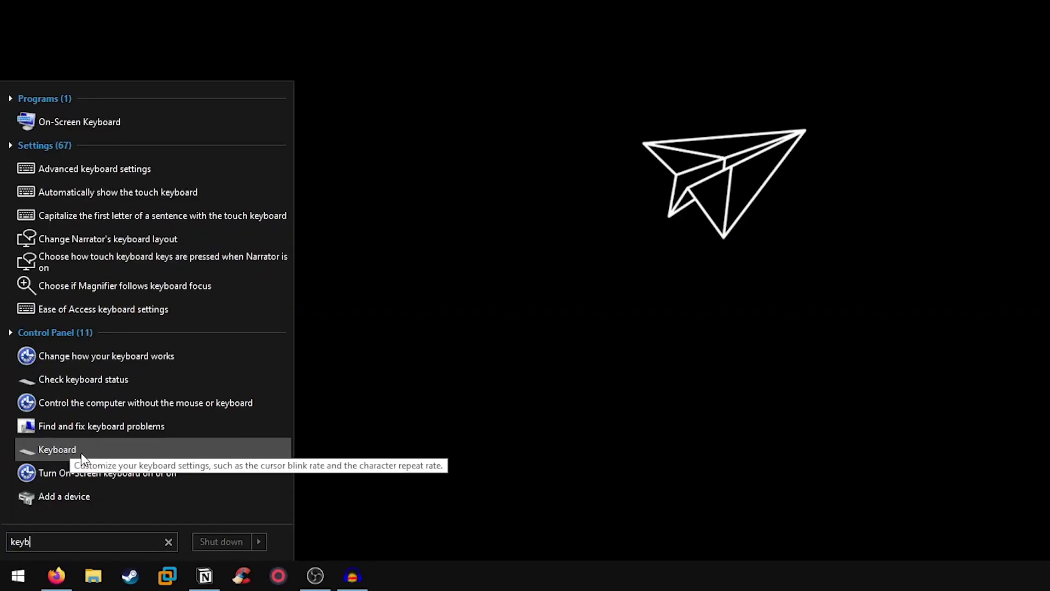
left_click(81, 455)
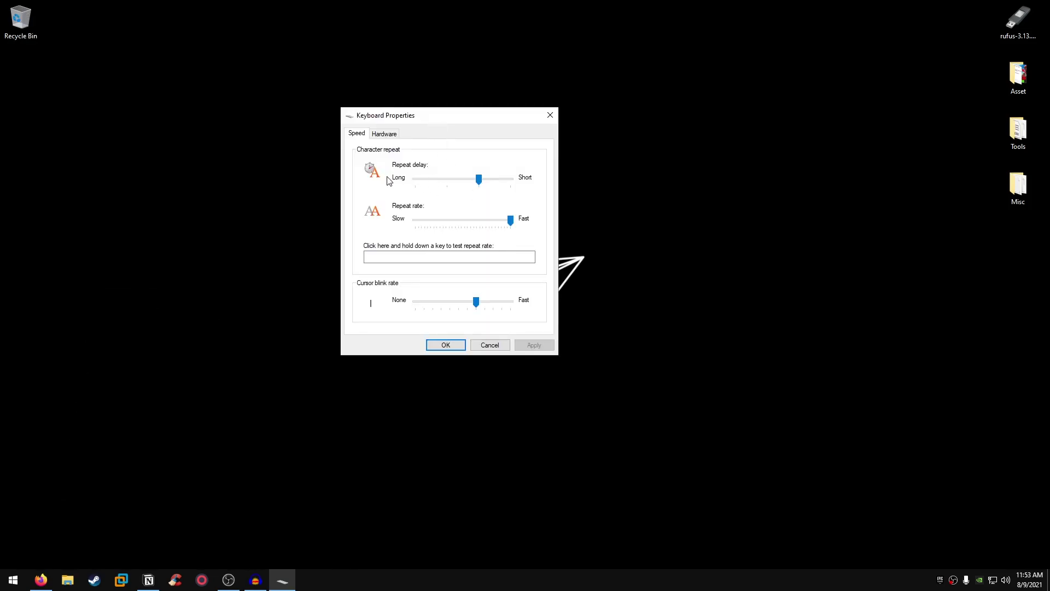
left_click(514, 222)
left_click_drag(479, 180, 620, 176)
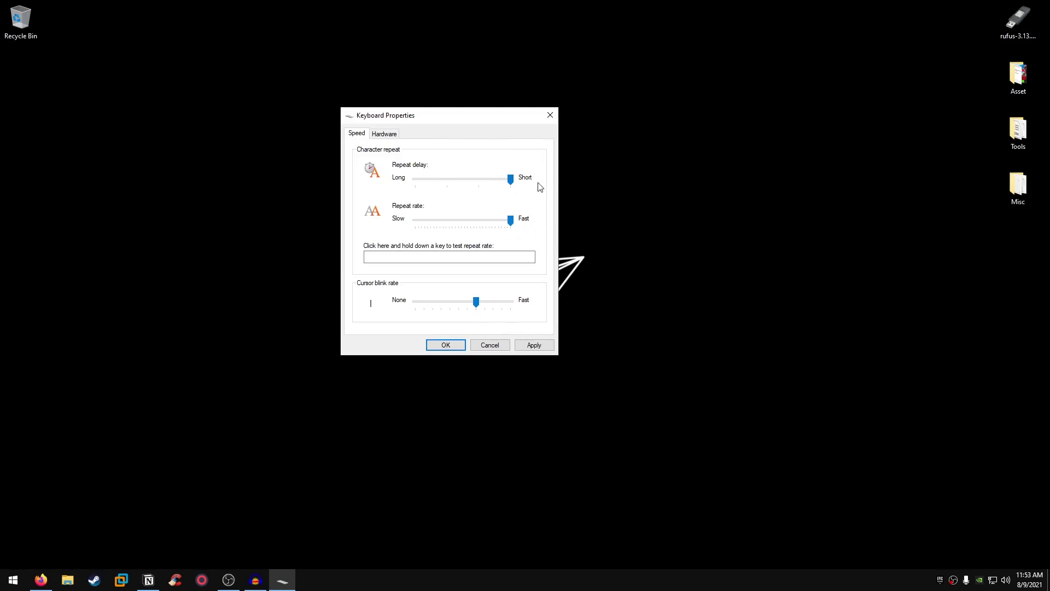
left_click(541, 345)
left_click(453, 350)
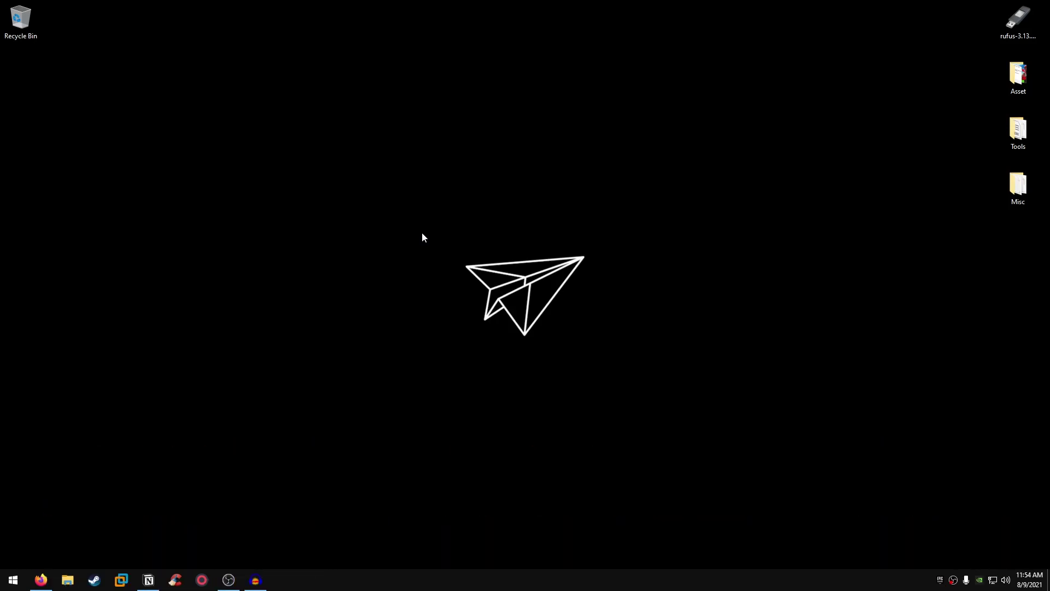
Step: View the Intelligent standby list cleaner page on the Wagnardsoft forum, and move ISLC v1.0.2.4.exe from Downloads to the desktop
left_click(43, 571)
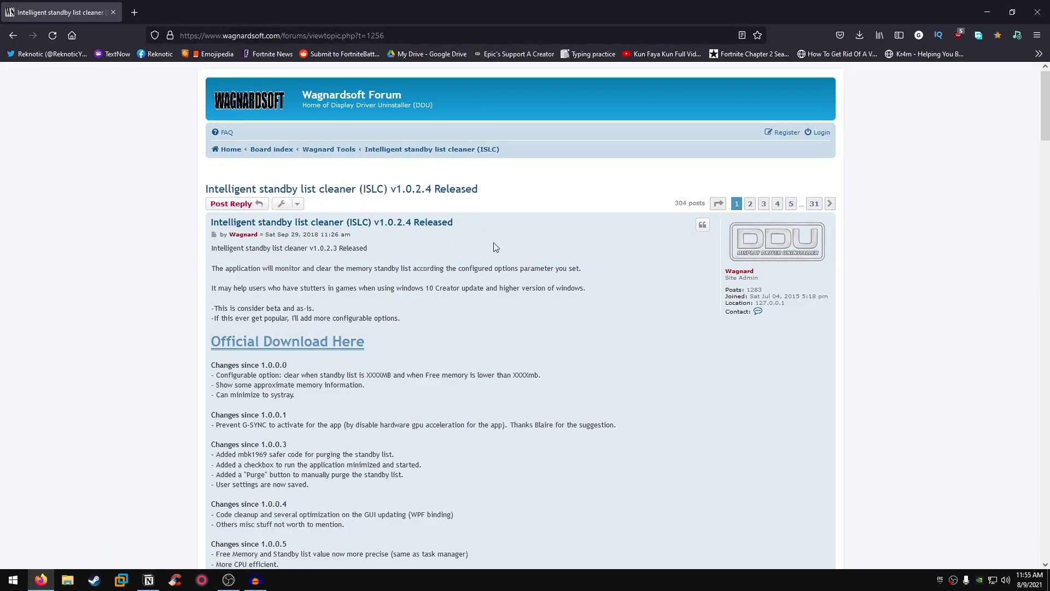
left_click(1037, 12)
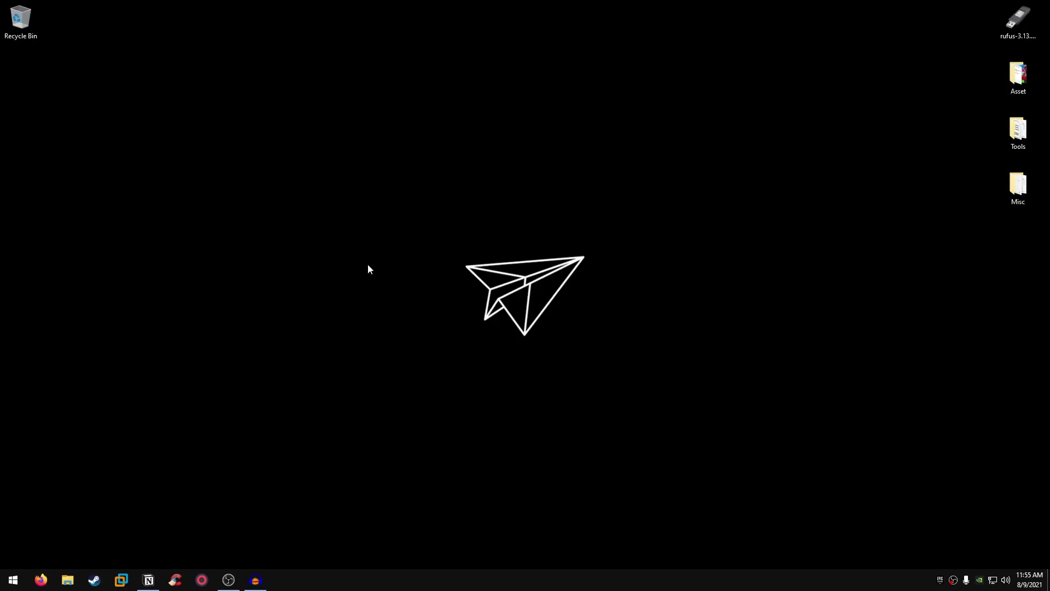
double_click(22, 24)
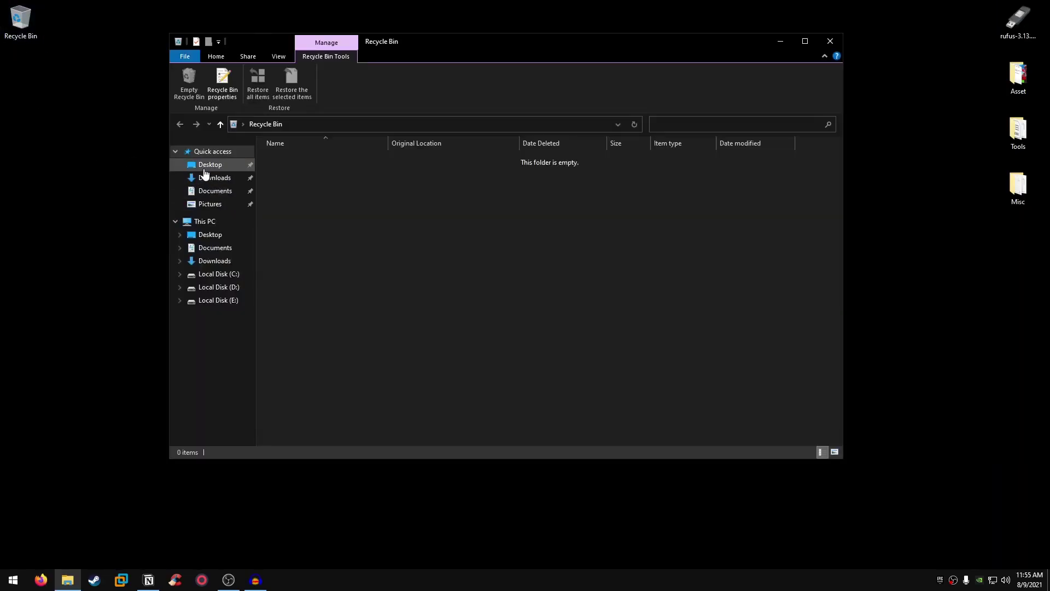
left_click(205, 168)
left_click(214, 178)
left_click_drag(311, 176, 19, 189)
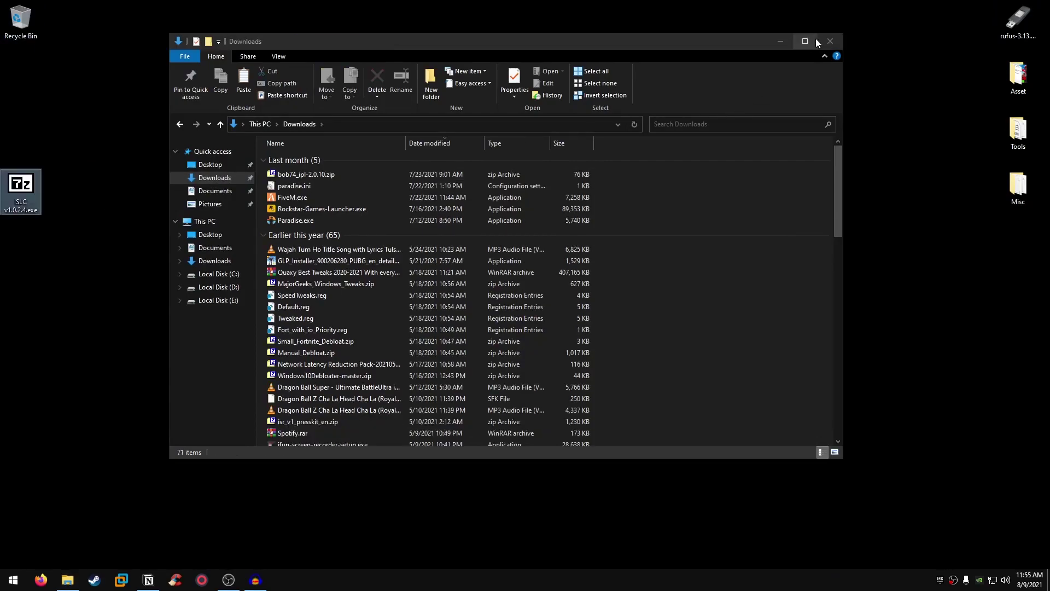
left_click(829, 41)
Step: Run the ISLC v1.0.2.4.exe self-extracting archive and extract its contents to the desktop
right_click(32, 193)
left_click(61, 210)
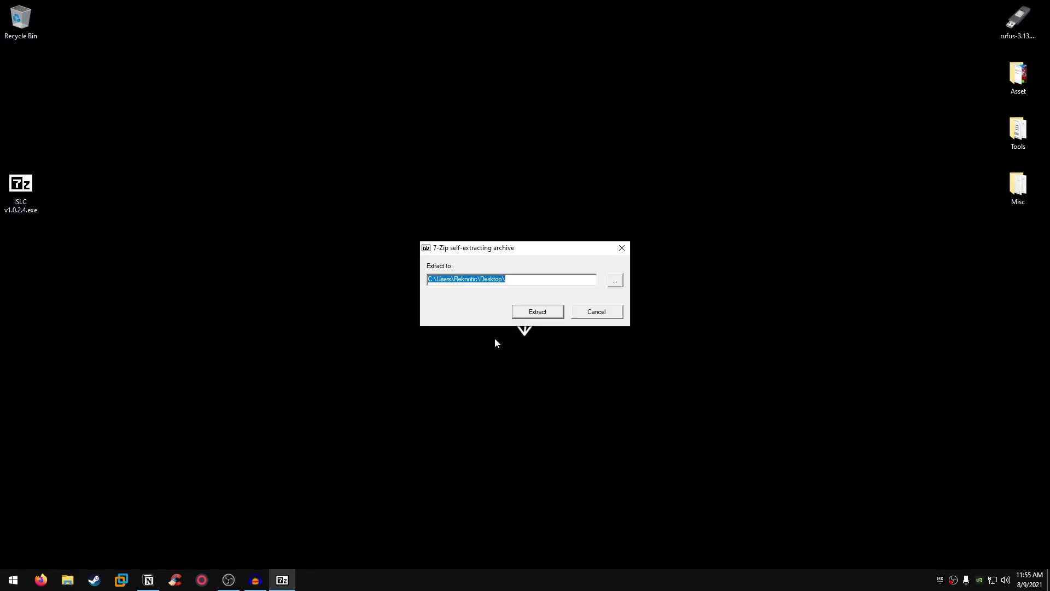
left_click(546, 313)
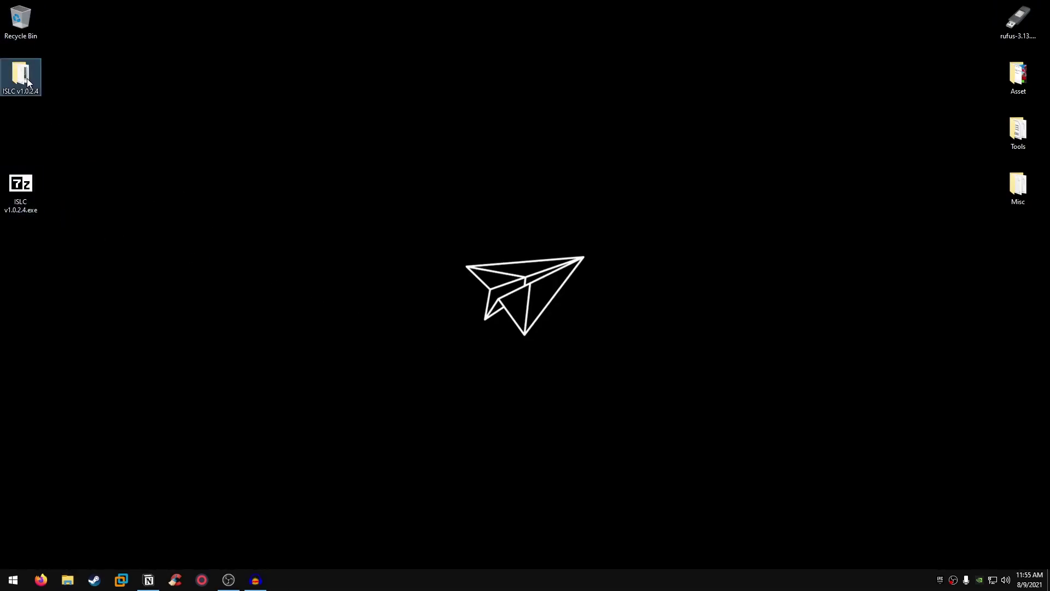
Step: Run Intelligent standby list cleaner ISLC.exe from the ISLC v1.0.2.4 folder as administrator, and close the folder window
double_click(20, 74)
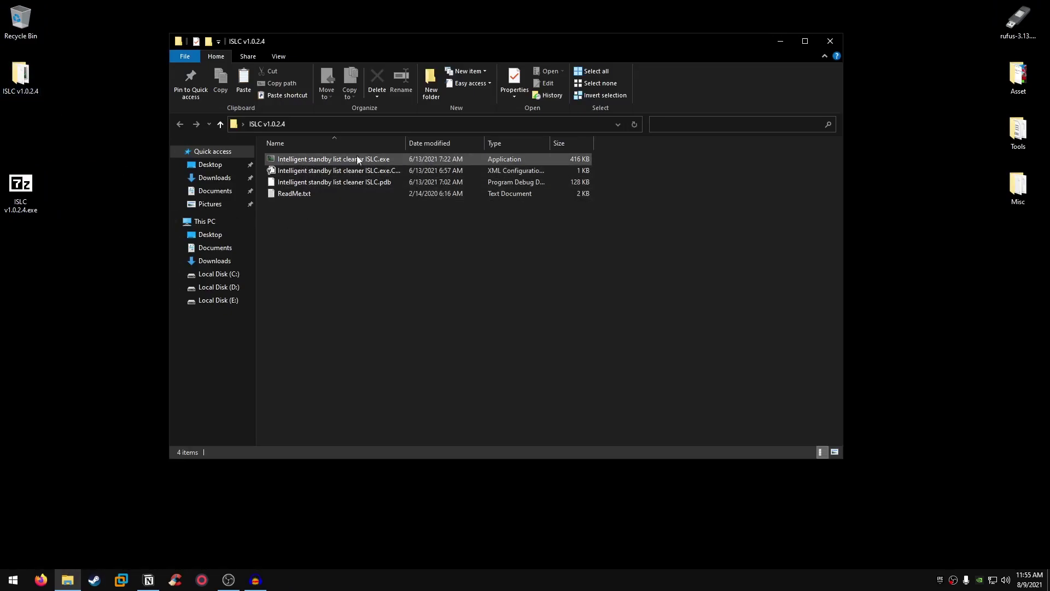
right_click(385, 158)
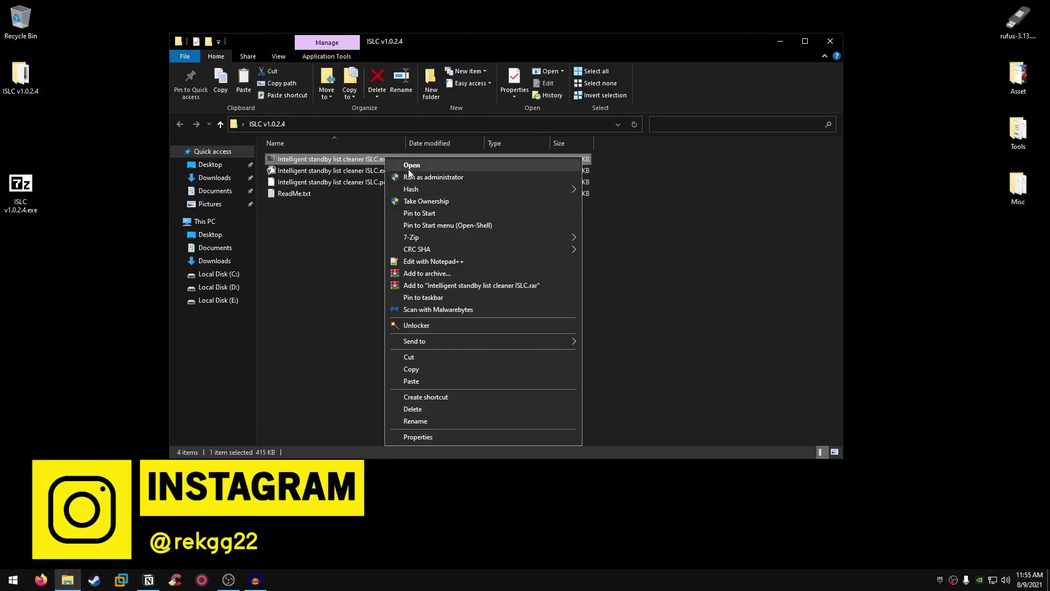
left_click(446, 177)
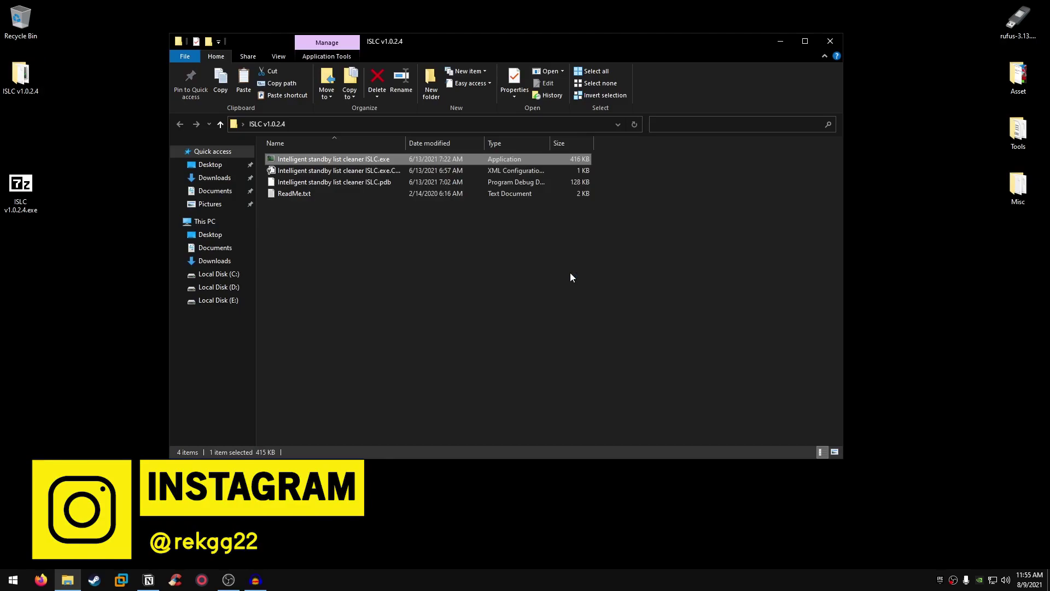
left_click(826, 40)
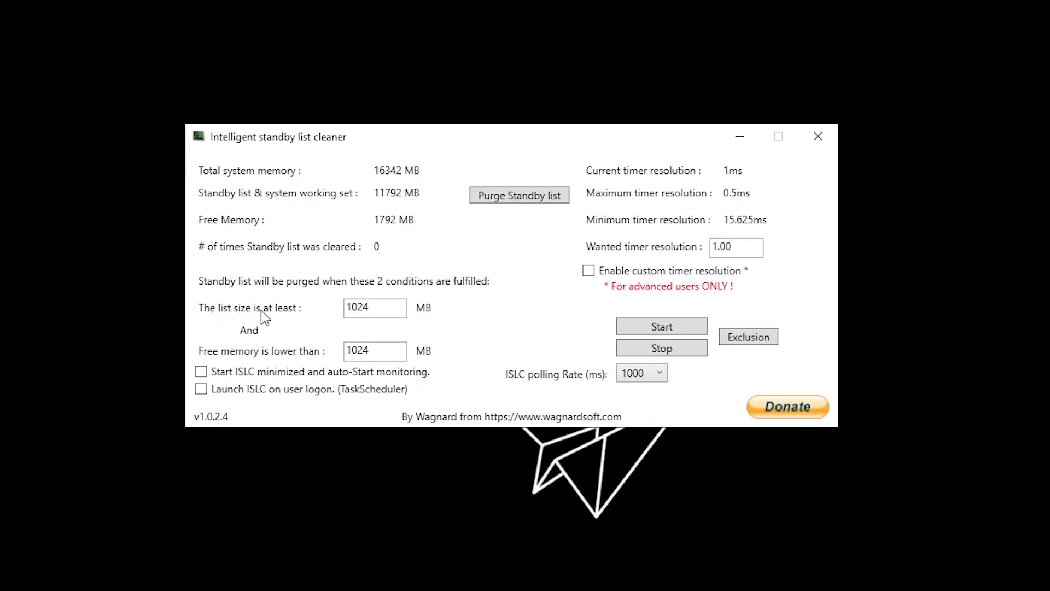
Step: Set the standby list purge conditions to a list size of at least 1024 MB and free memory lower than 8000 MB
double_click(363, 307)
type("1024")
left_click_drag(390, 352, 323, 356)
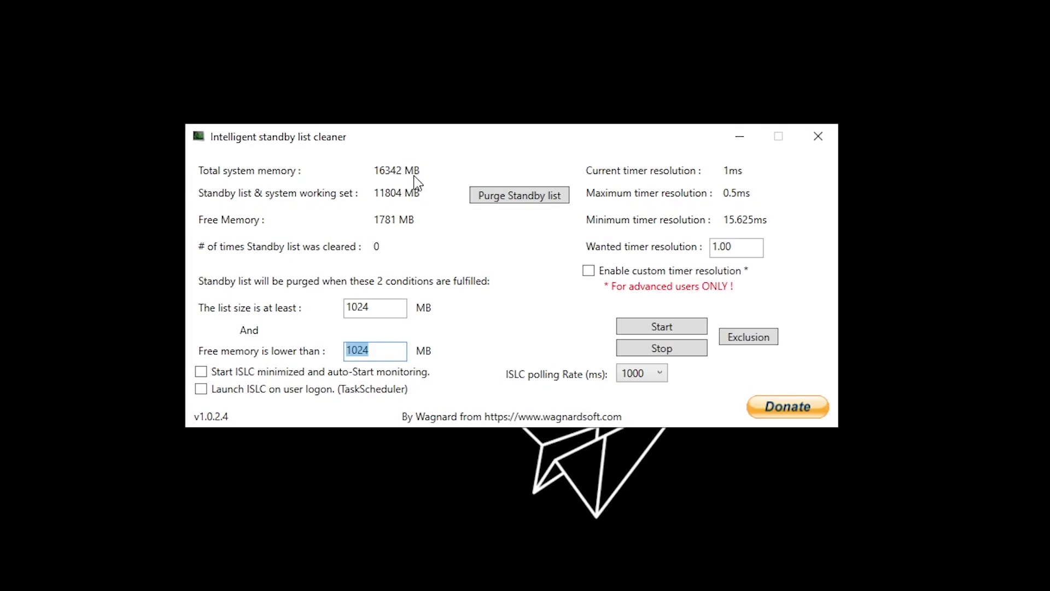
left_click(377, 350)
double_click(361, 350)
type("8")
type("096")
key("BackSpace")
key("BackSpace")
type("00")
Step: Set the wanted timer resolution to 0.50, enable custom timer resolution, and keep the ISLC polling rate at 1000 ms
left_click_drag(743, 246, 698, 252)
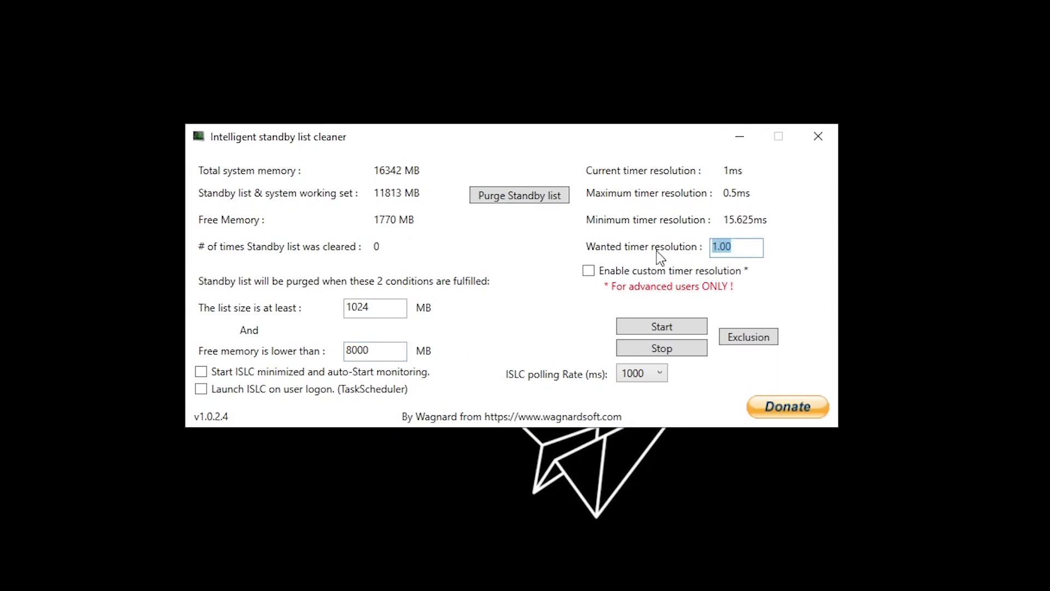
type("0.50")
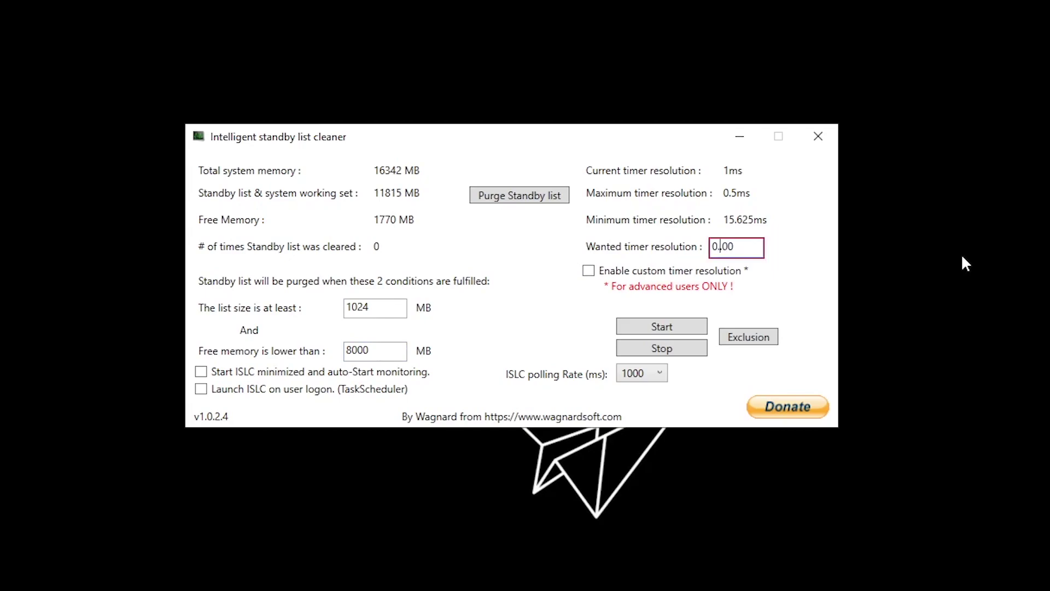
key("Delete")
key("Delete")
key("Delete")
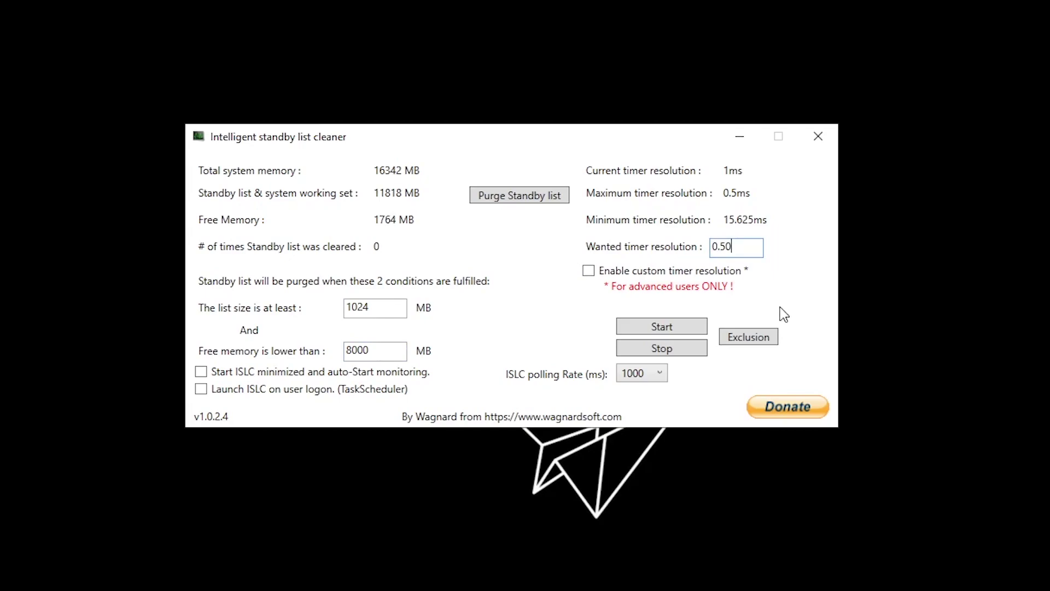
left_click(588, 271)
left_click(650, 380)
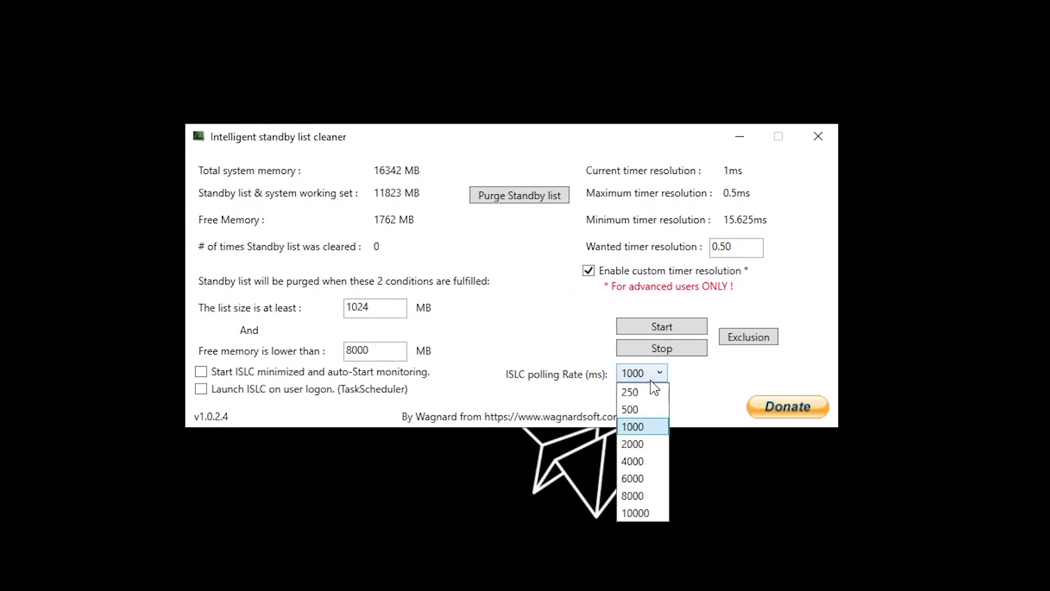
left_click(642, 421)
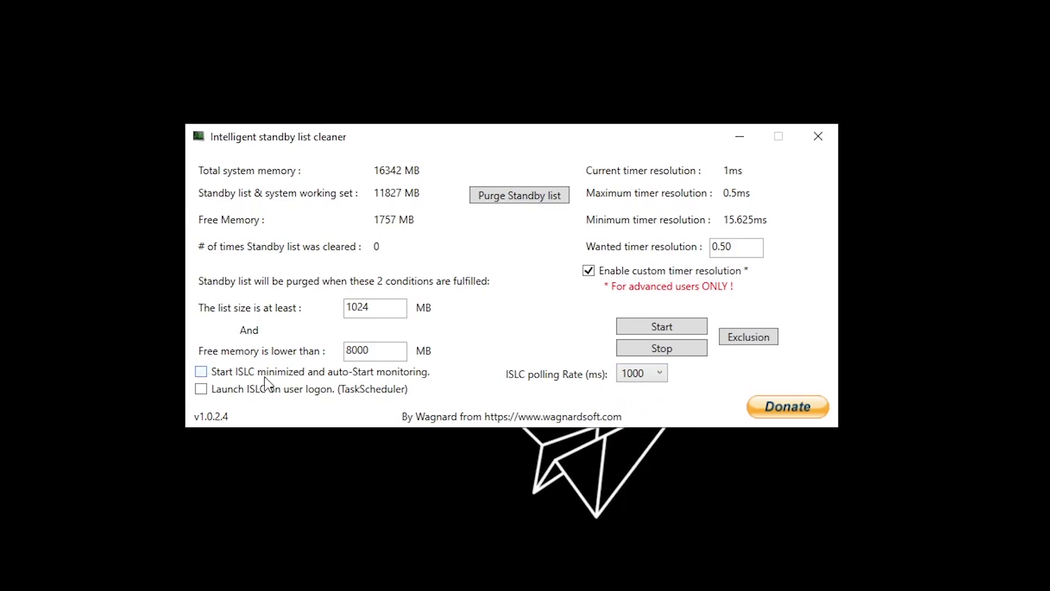
Step: Try the options to start ISLC minimized with auto-monitoring and to launch it on user logon, leaving both off
left_click(289, 377)
left_click(253, 392)
left_click(203, 386)
left_click(201, 372)
Step: Start the standby list monitoring and minimize ISLC to the system tray
left_click(662, 328)
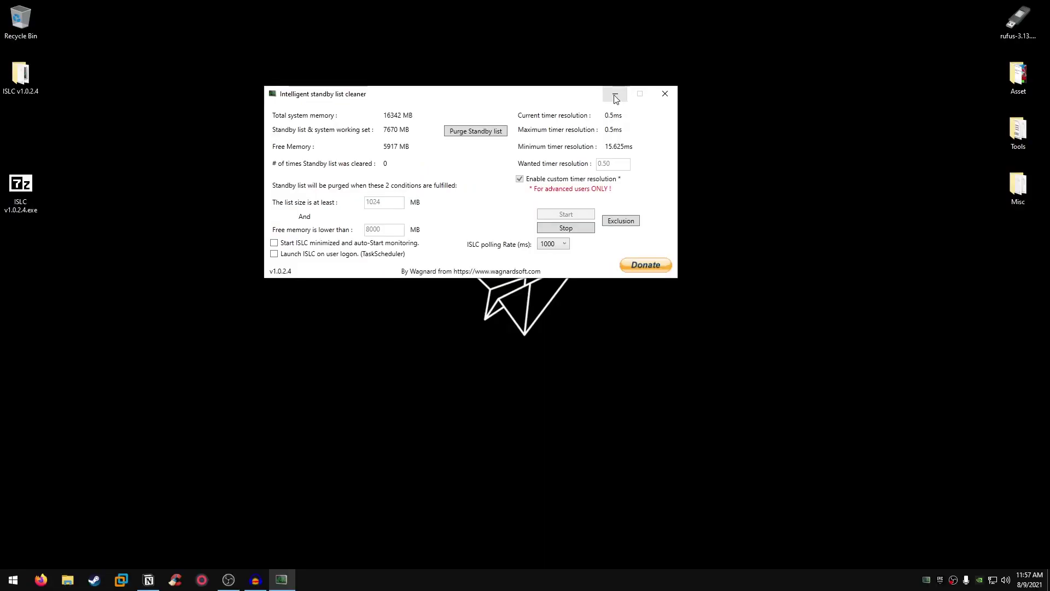
left_click(615, 94)
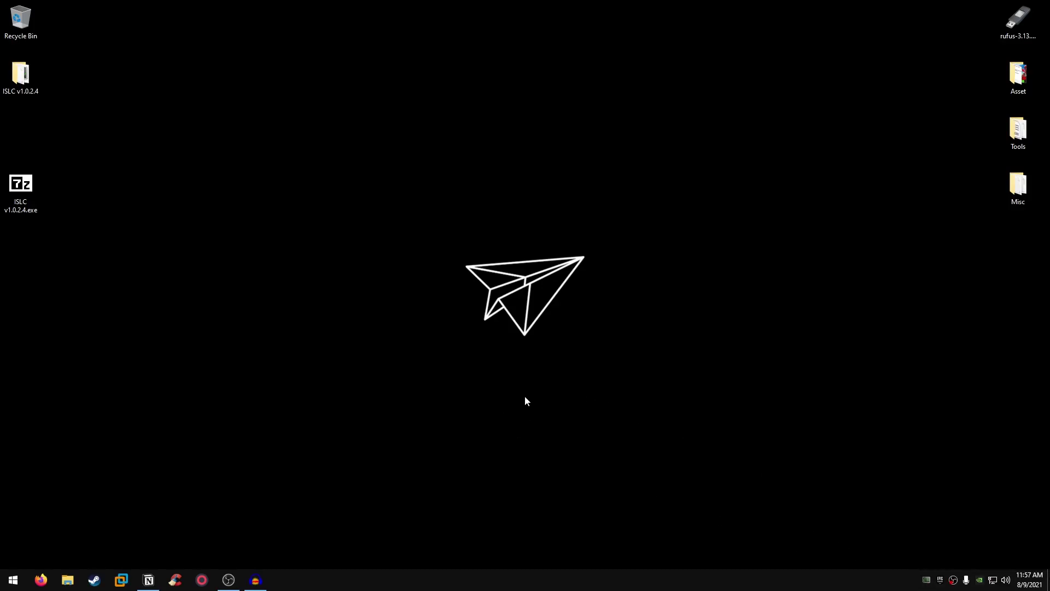
Step: Restore ISLC from the system tray, stop the monitoring and close the program
double_click(926, 579)
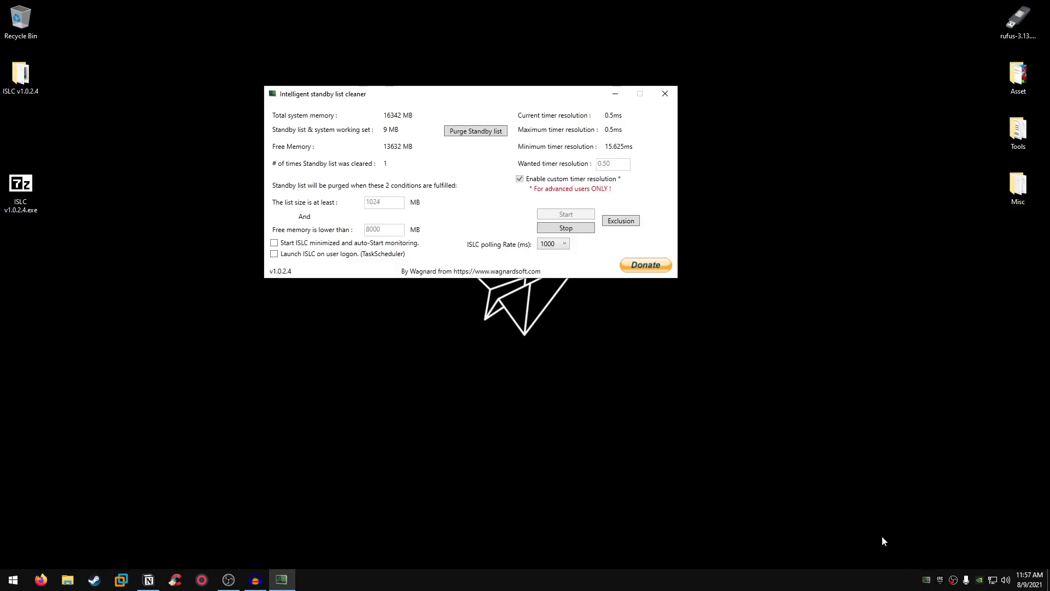
left_click(574, 228)
left_click(664, 94)
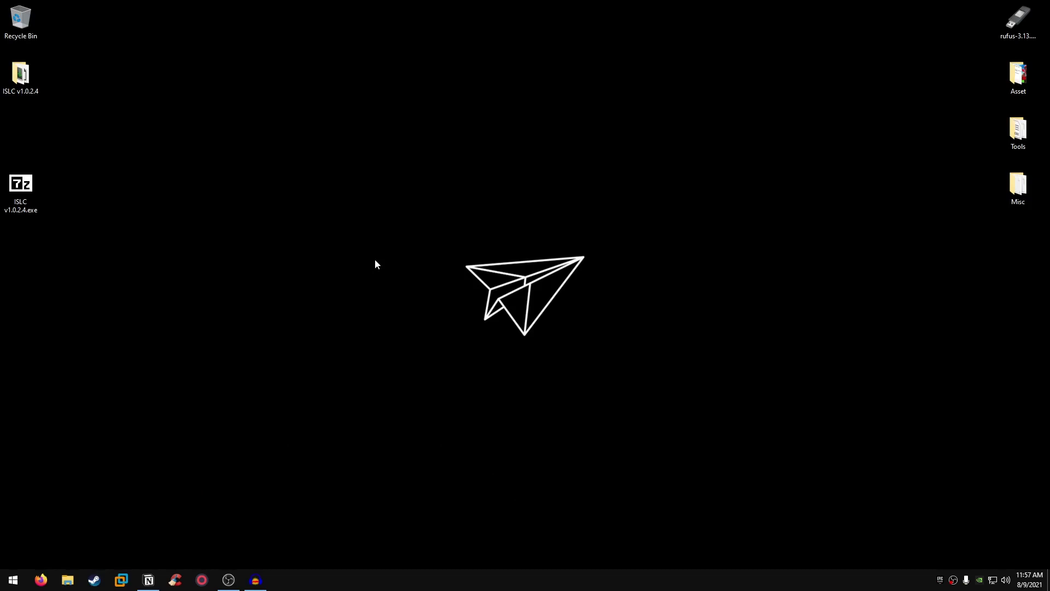
Step: Switch to the Epic Games Launcher library and open Fortnite's installation options
right_click(952, 583)
left_click(971, 506)
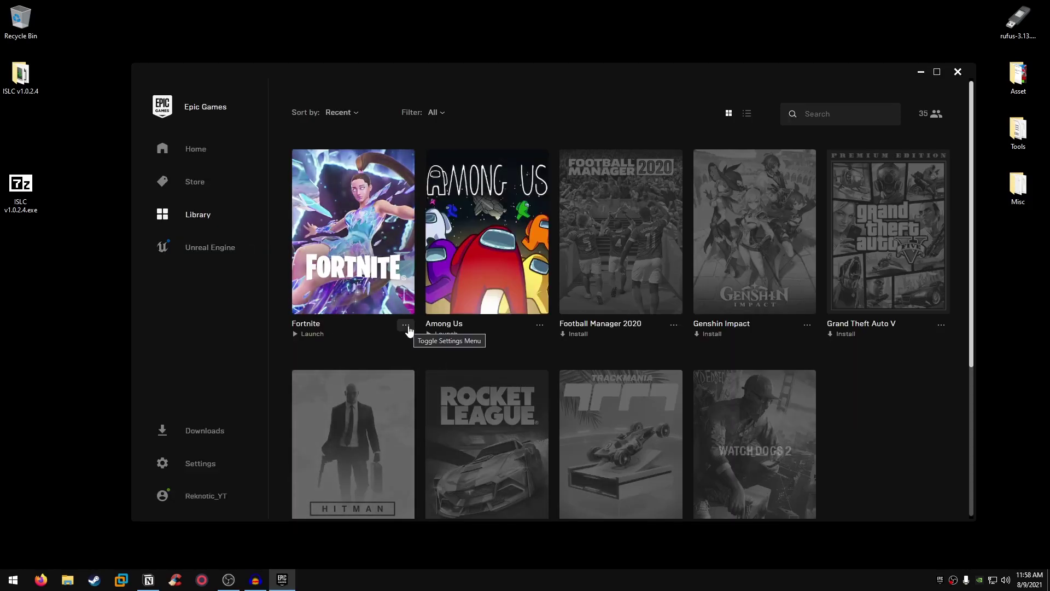
left_click(407, 326)
left_click(291, 375)
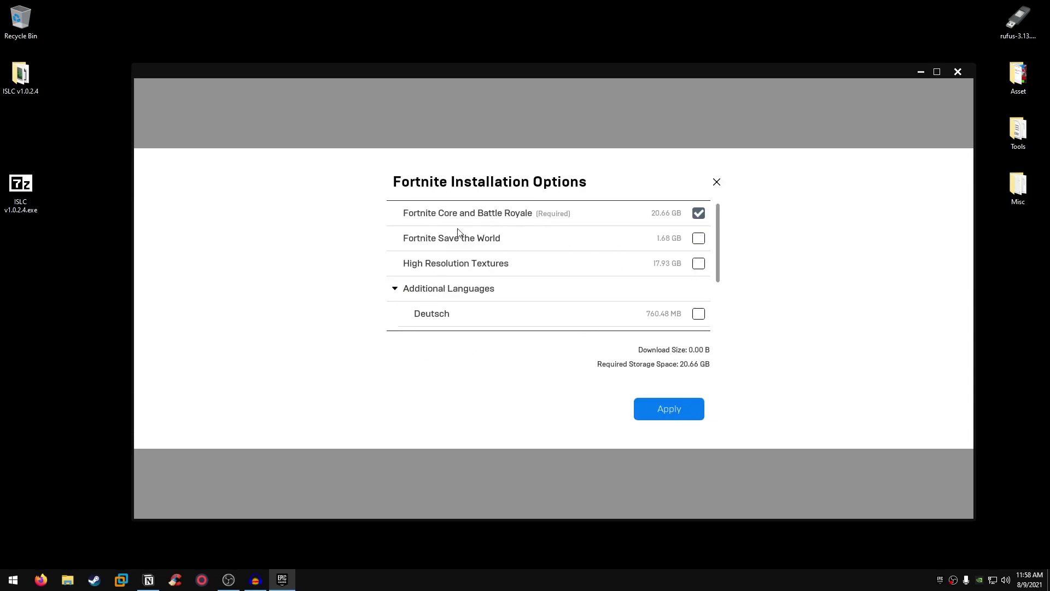
Step: Examine the optional components and additional languages in Fortnite's installation options, and close the dialog without applying anything
mouse_move(468, 221)
scroll(523, 270, "down", 1)
scroll(509, 269, "down", 1)
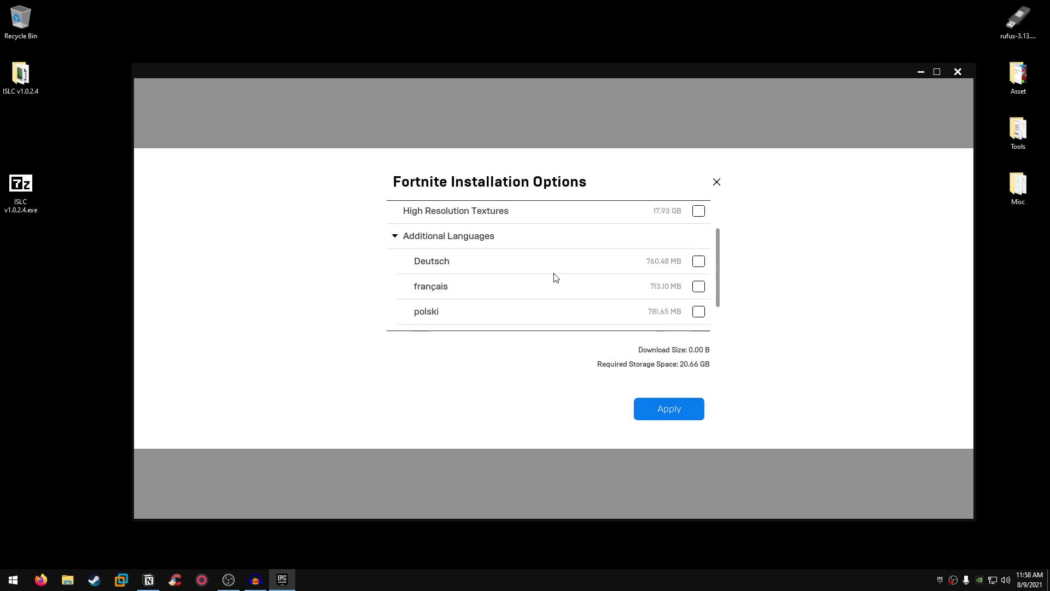
scroll(555, 275, "down", 2)
scroll(556, 275, "up", 1)
scroll(560, 281, "down", 1)
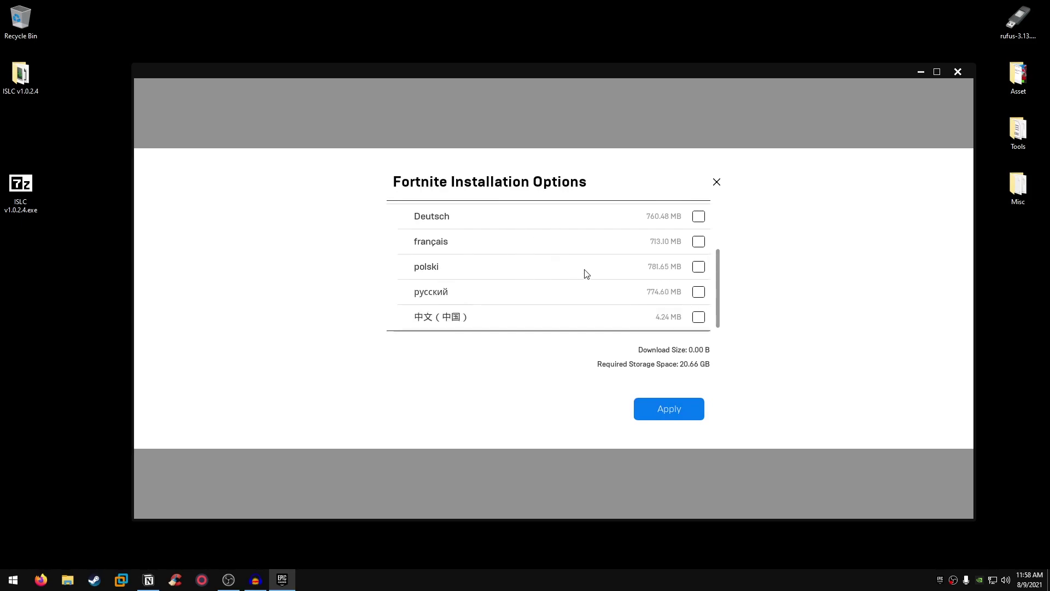
scroll(500, 271, "up", 1)
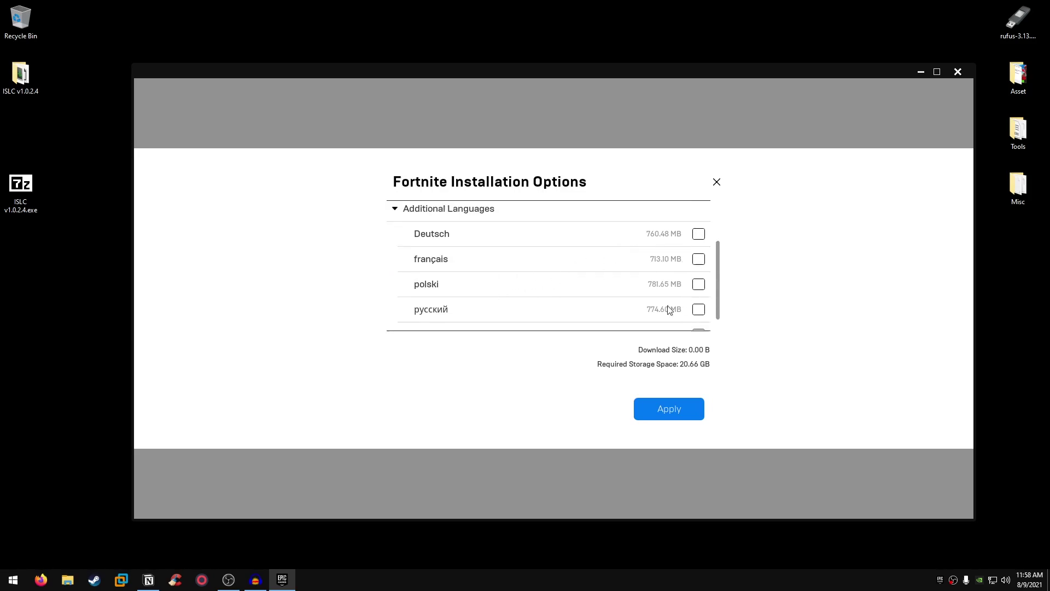
scroll(629, 294, "up", 3)
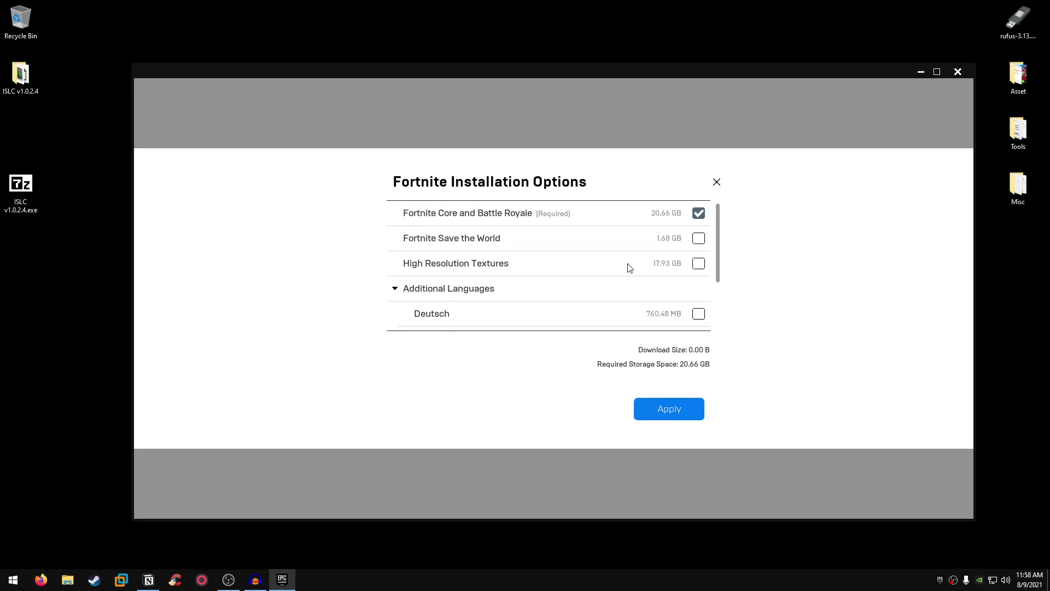
scroll(612, 276, "down", 5)
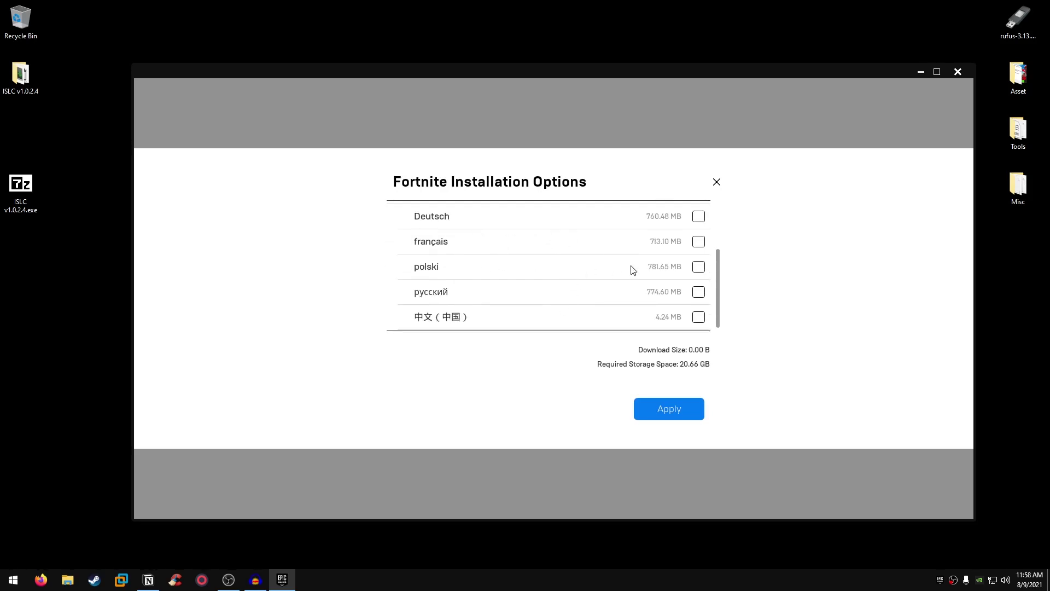
left_click(716, 184)
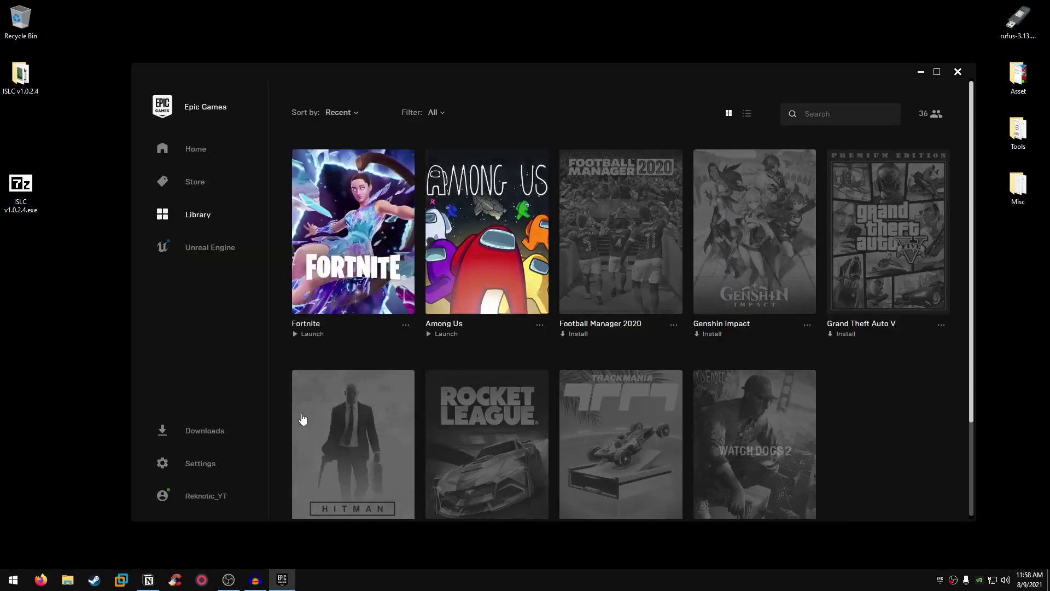
Step: In the launcher's settings, turn off Minimize To System Tray and Allow Installs While Editors Are Running
left_click(202, 463)
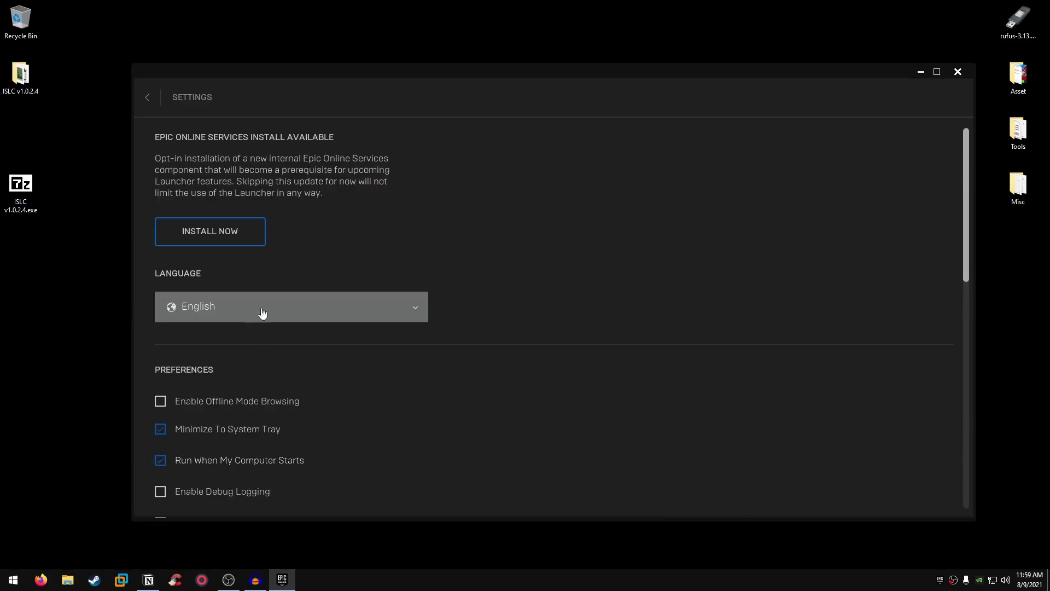
scroll(389, 410, "down", 3)
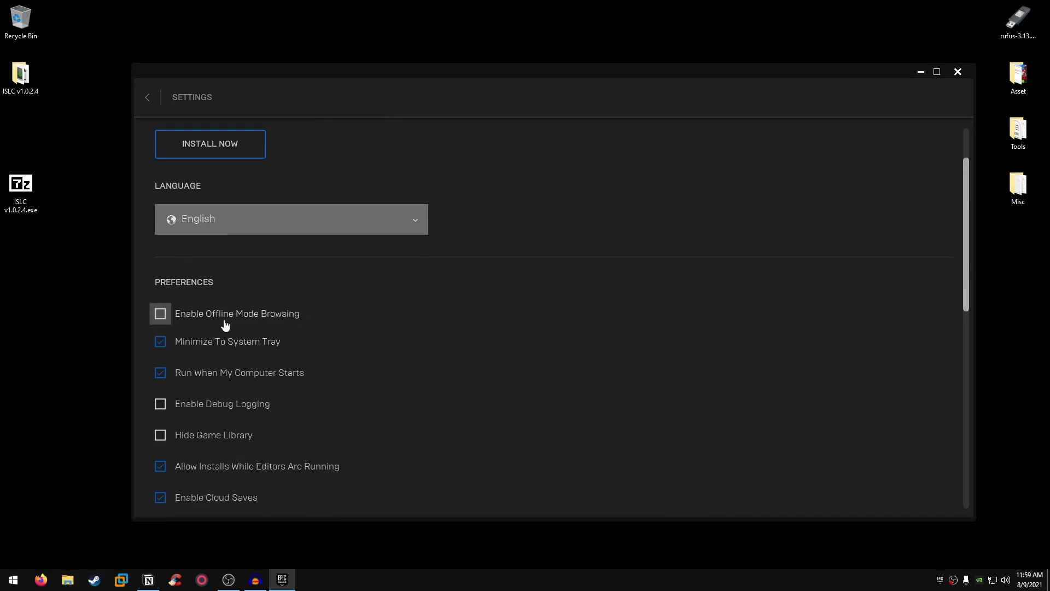
scroll(246, 312, "down", 1)
left_click(161, 291)
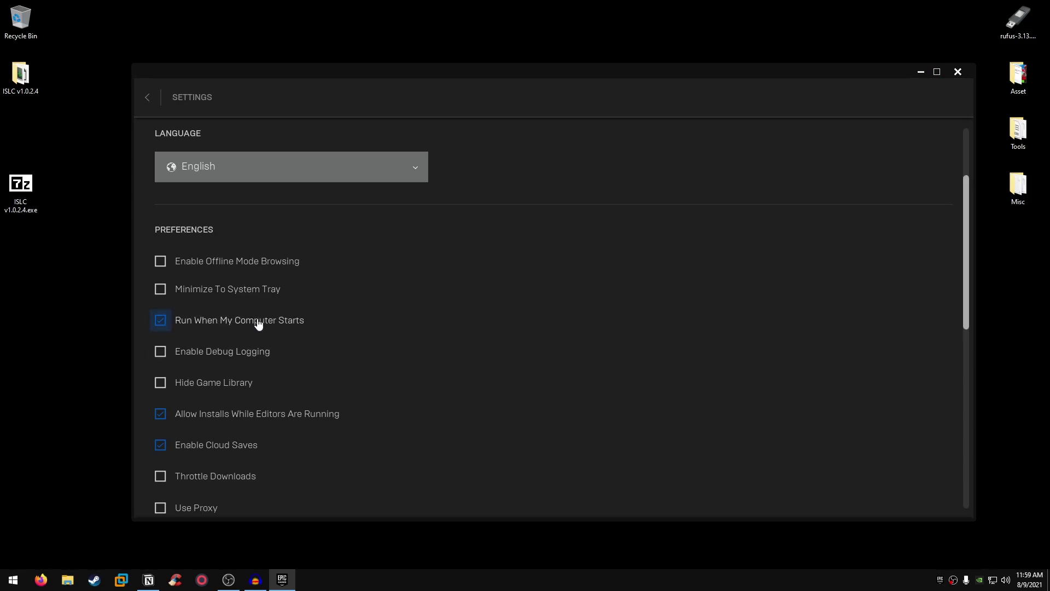
scroll(370, 336, "down", 1)
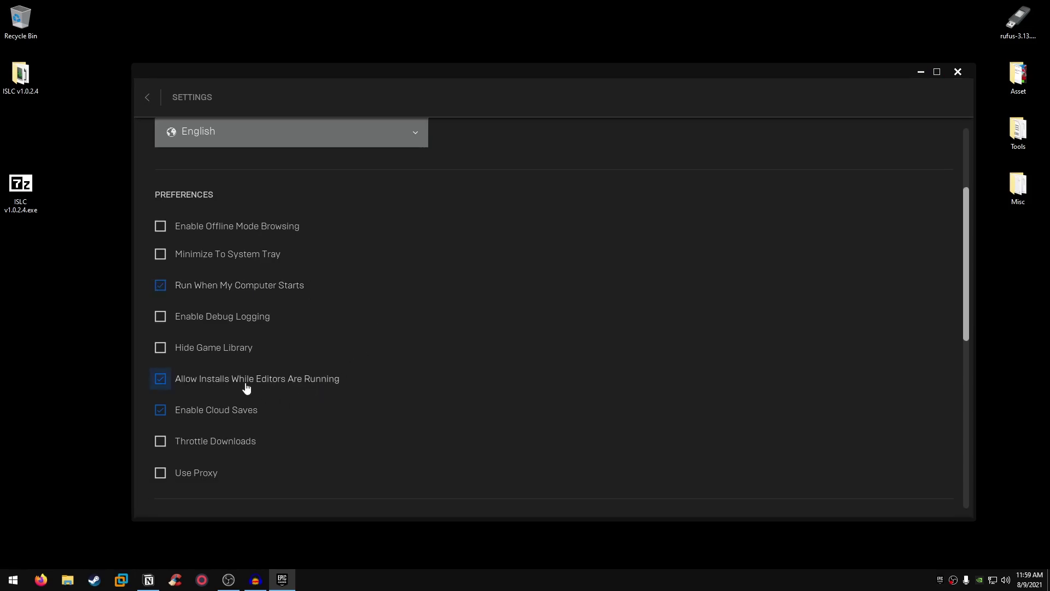
left_click(275, 383)
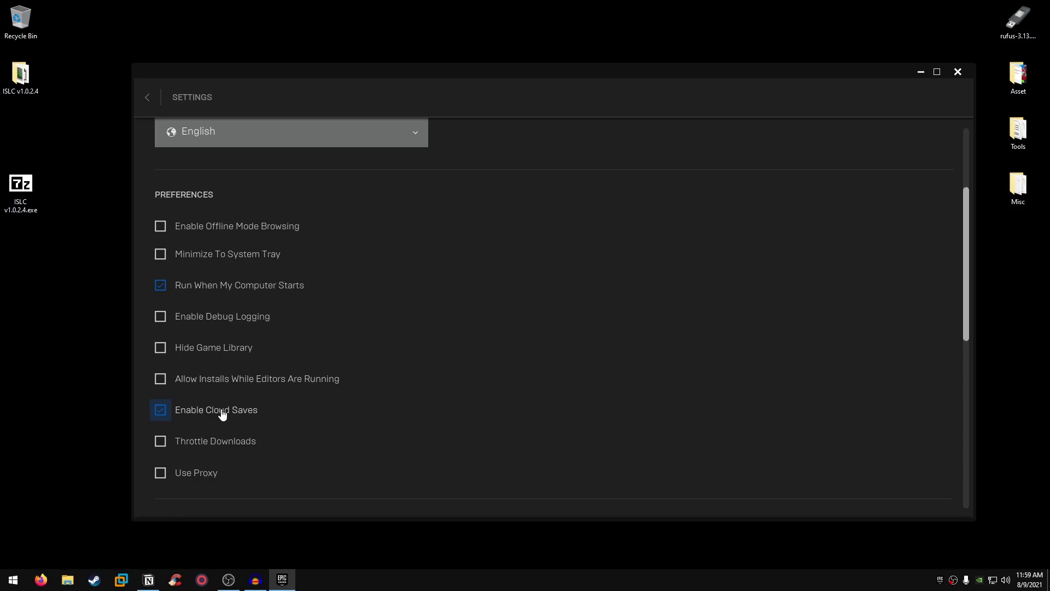
Step: Turn off the desktop notifications for free games and for news and special offers
scroll(562, 369, "down", 1)
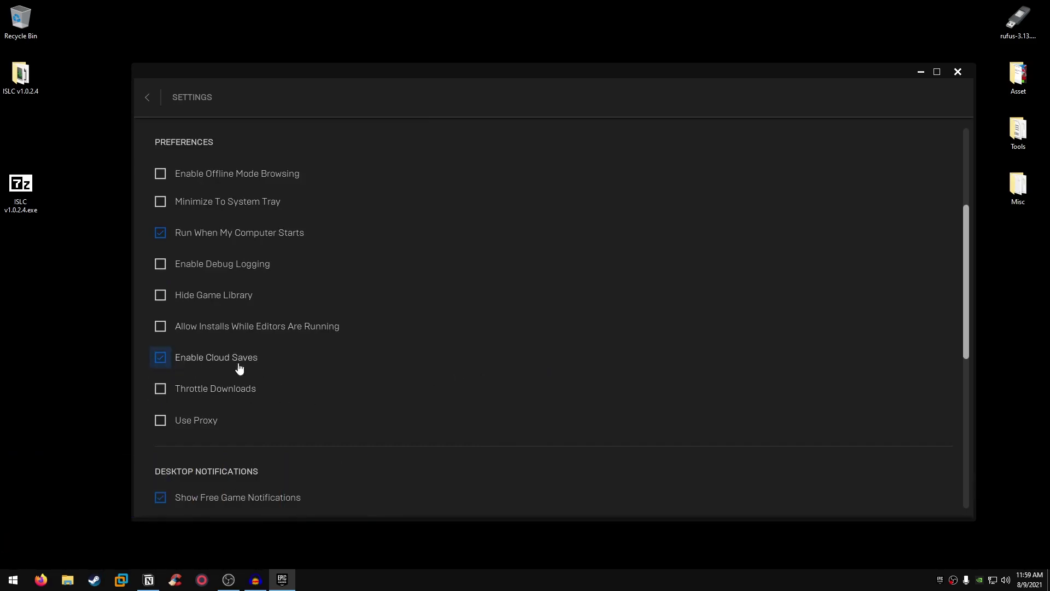
scroll(408, 381, "down", 2)
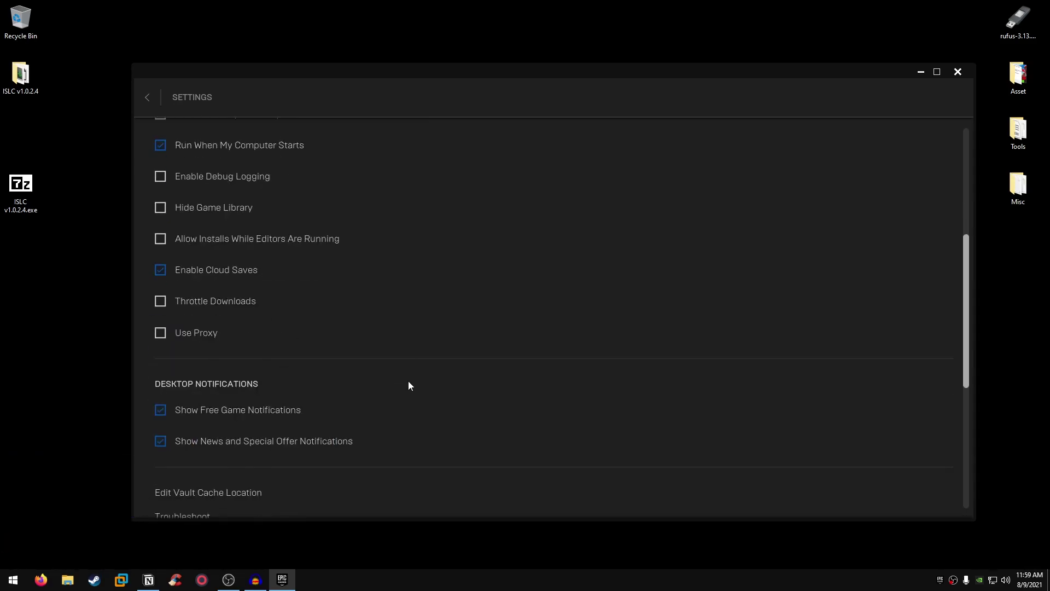
left_click(261, 414)
left_click(252, 448)
scroll(365, 435, "down", 1)
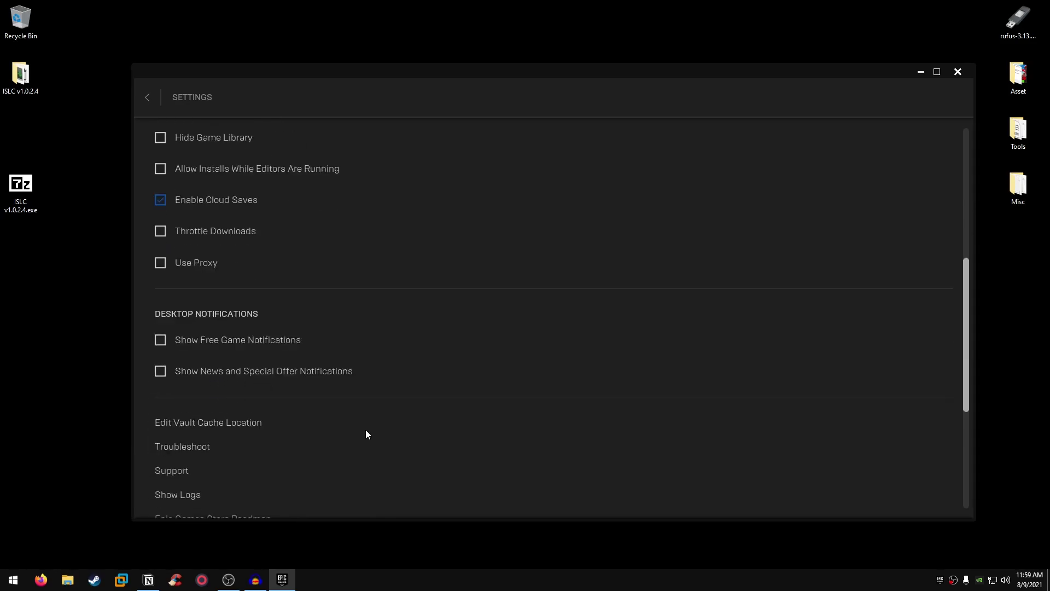
Step: Expand Fortnite's game management settings, and try the Additional Command Line Arguments option, leaving it off
scroll(366, 434, "down", 4)
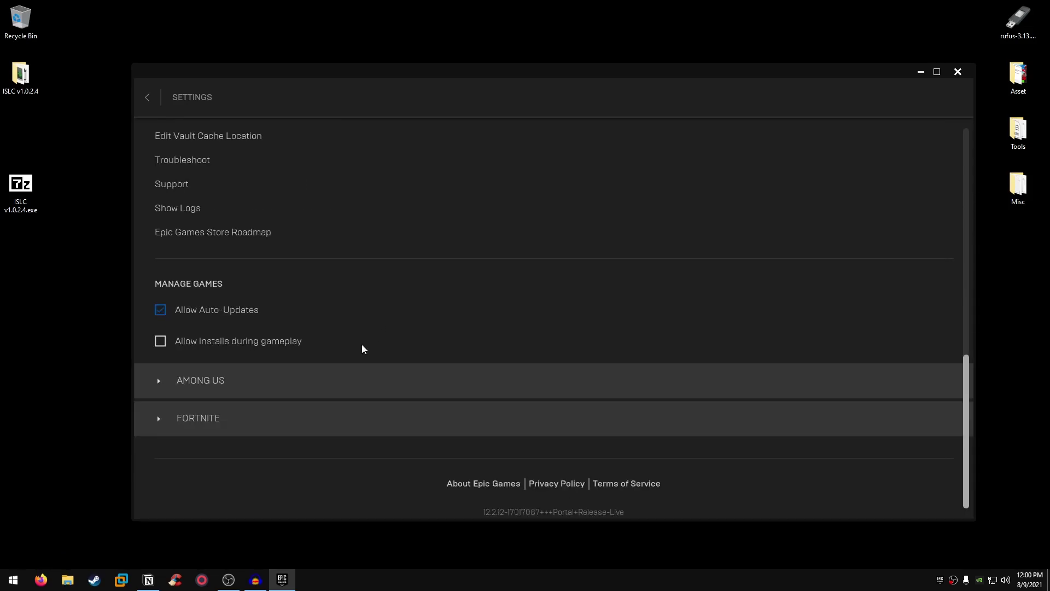
left_click(159, 419)
scroll(230, 386, "down", 1)
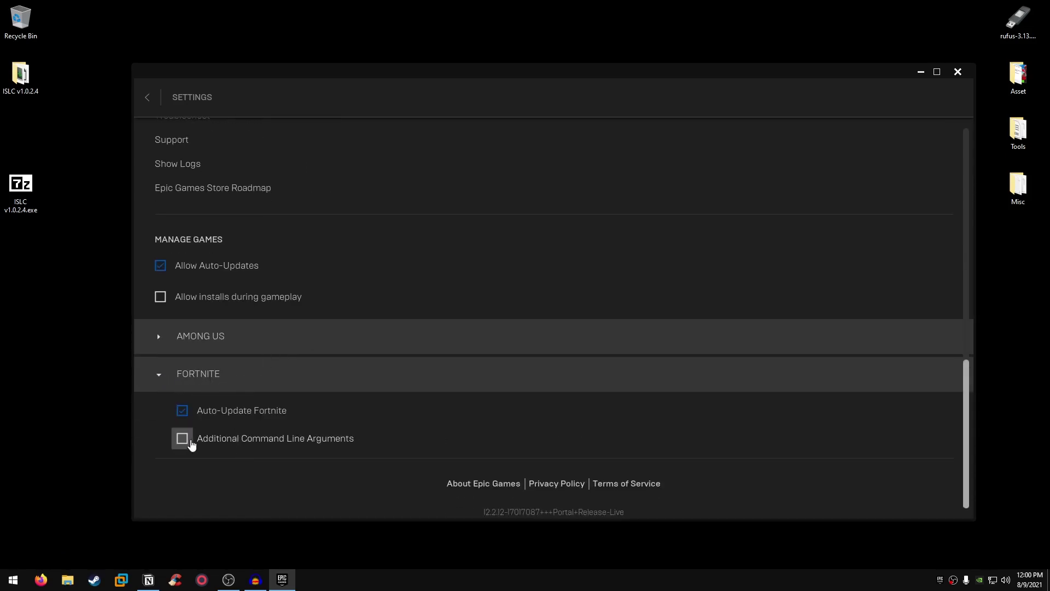
left_click(182, 438)
scroll(347, 457, "down", 1)
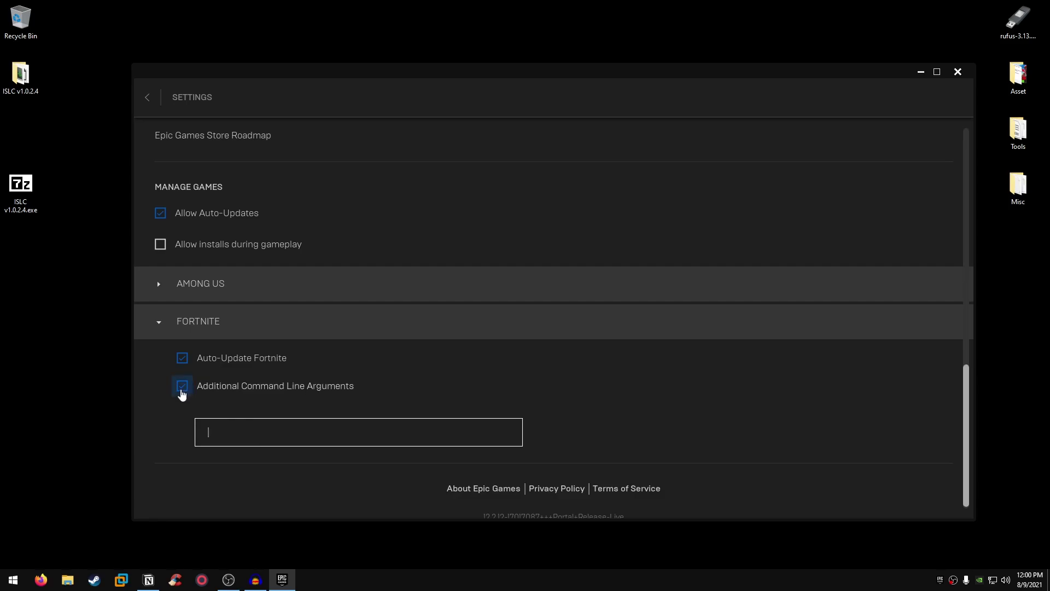
left_click(182, 393)
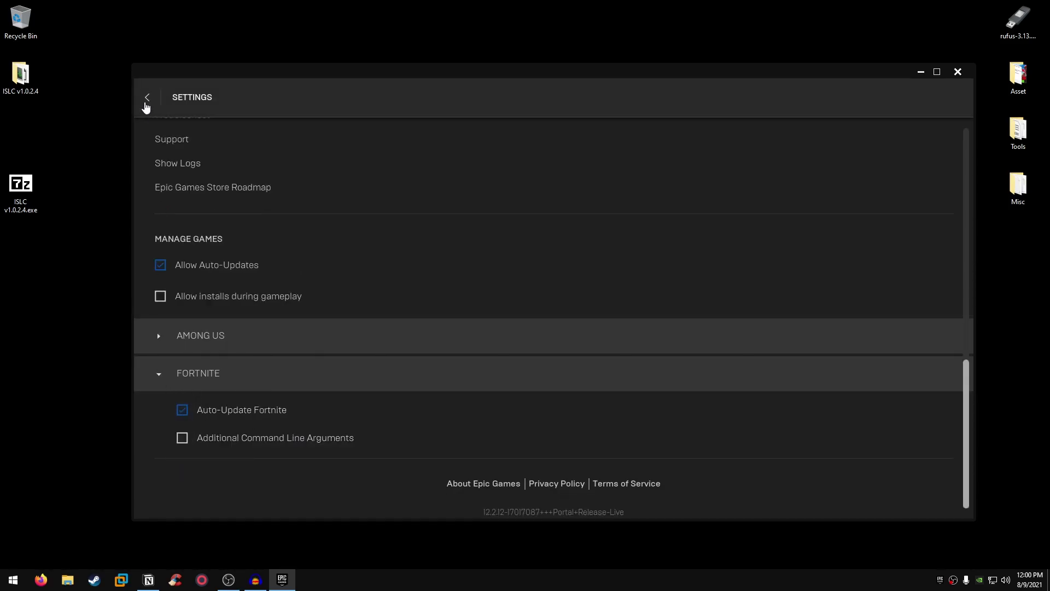
Step: Leave the launcher's settings and close the Epic Games Launcher window
left_click(147, 99)
left_click(949, 76)
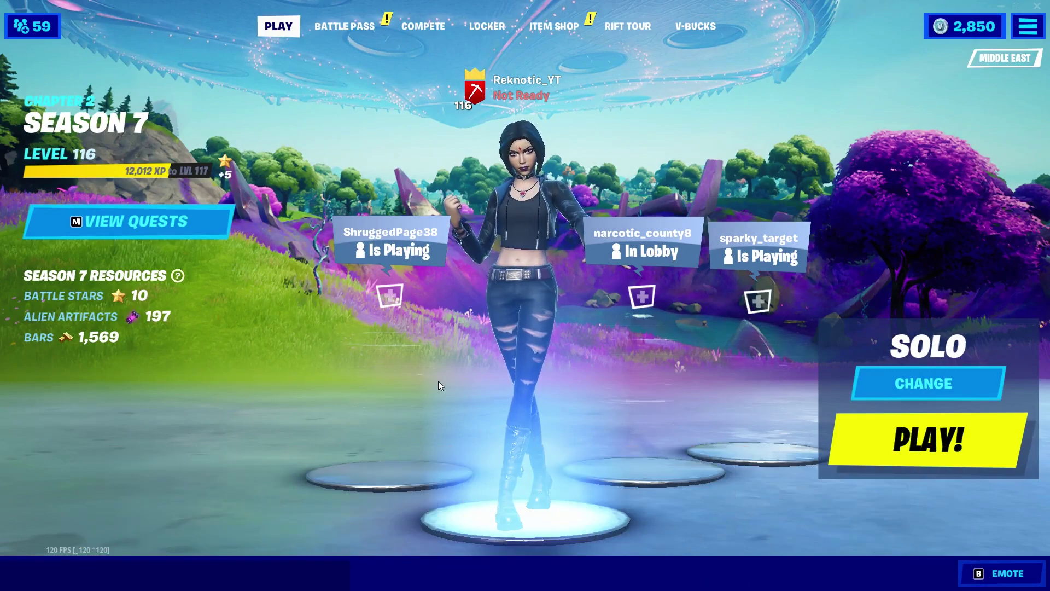
Step: Open Fortnite's video settings and review the options for Frame Rate Limit and Window Mode
left_click(1028, 32)
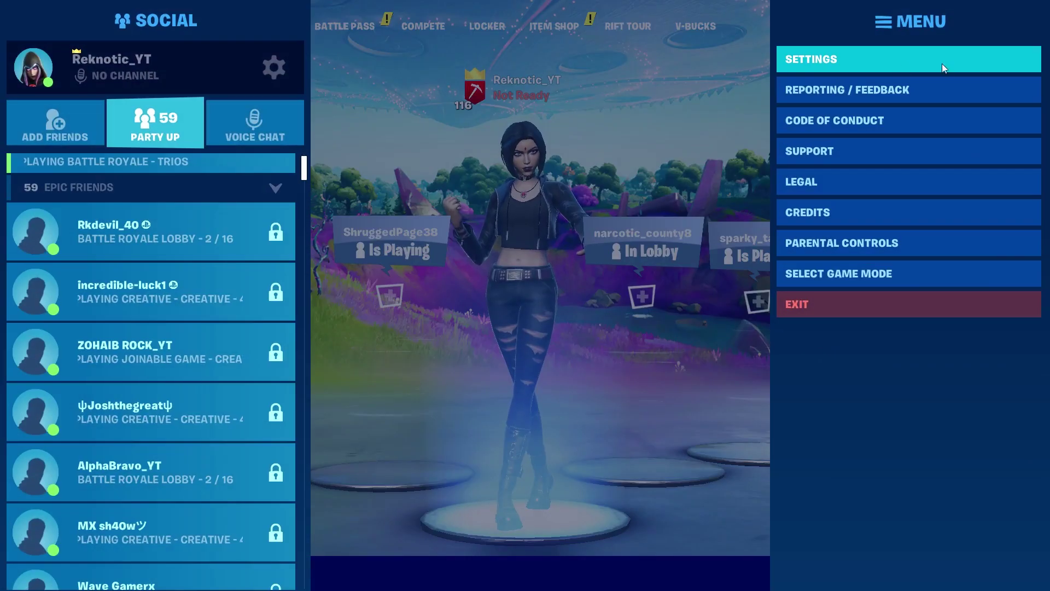
left_click(957, 129)
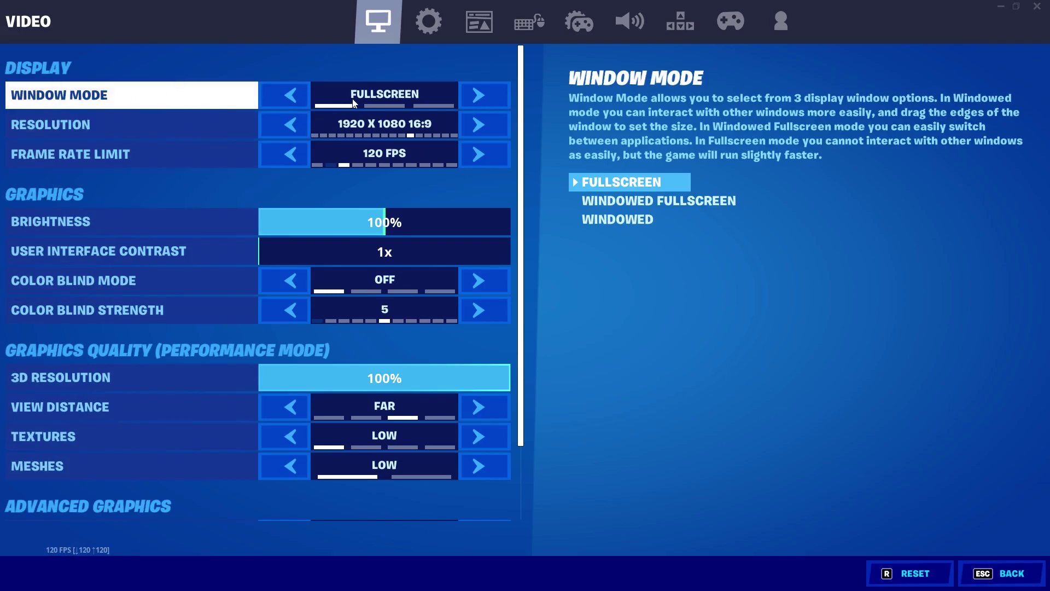
mouse_move(481, 155)
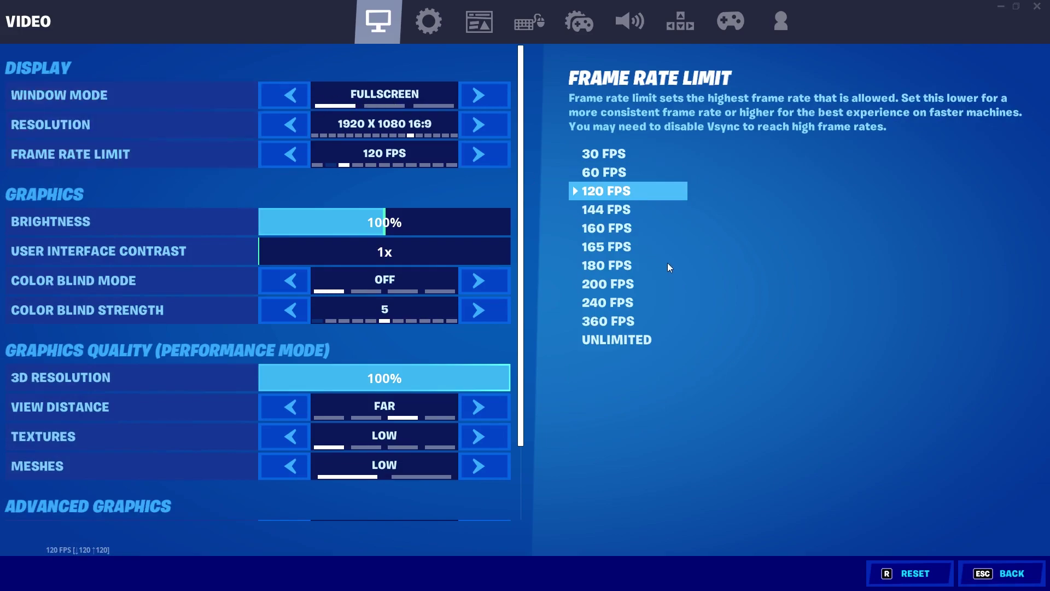
mouse_move(449, 107)
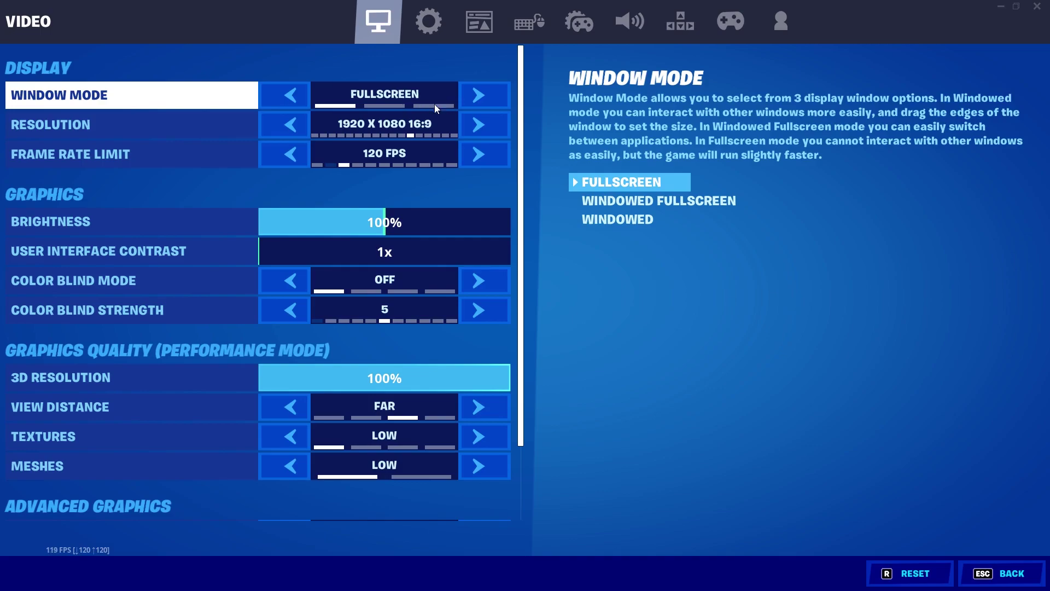
Step: Lower the display resolution to 1280 X 720 16:9
mouse_move(315, 136)
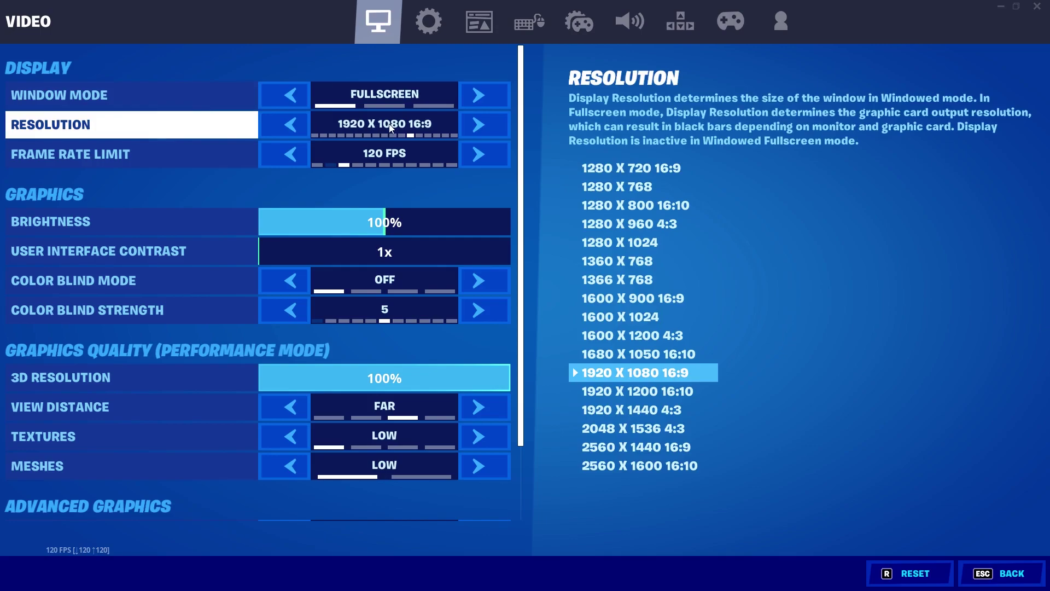
left_click(291, 125)
left_click(290, 125)
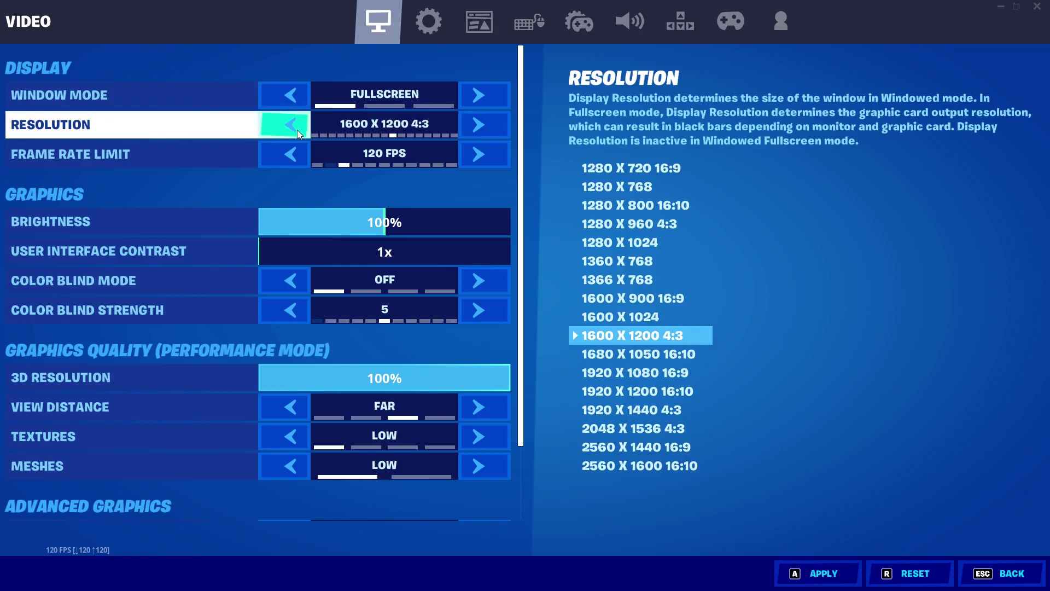
left_click(290, 125)
left_click(290, 125)
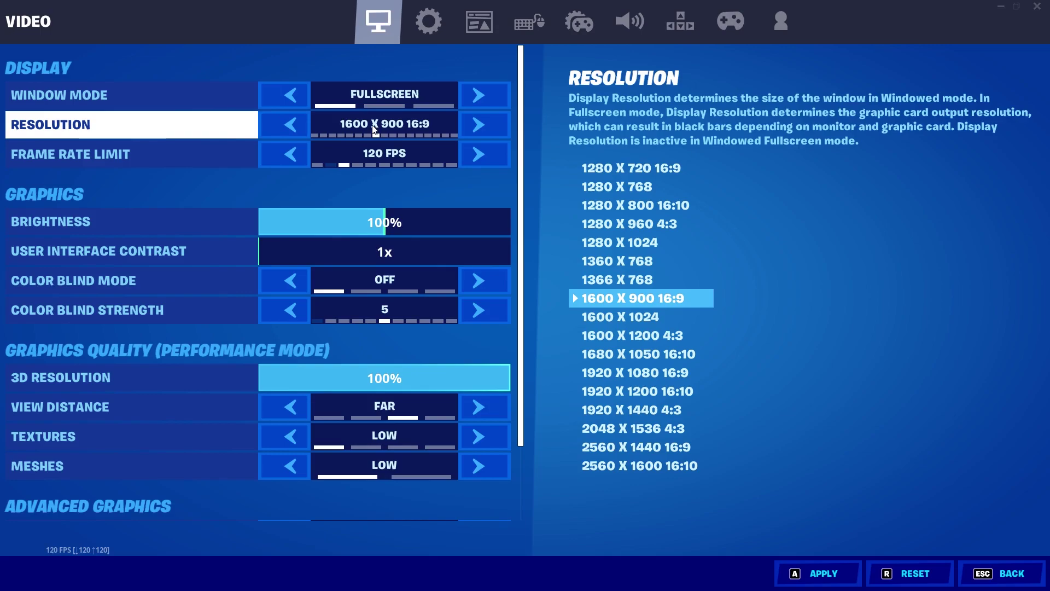
left_click(290, 127)
left_click(290, 127)
left_click(291, 127)
left_click(290, 127)
left_click(290, 127)
left_click(291, 127)
left_click(290, 127)
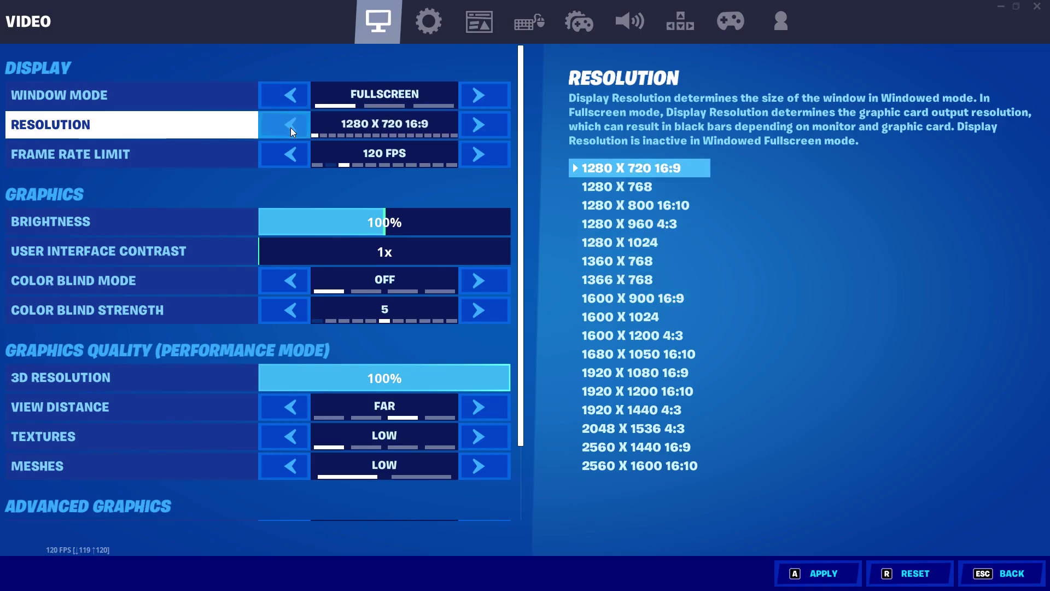